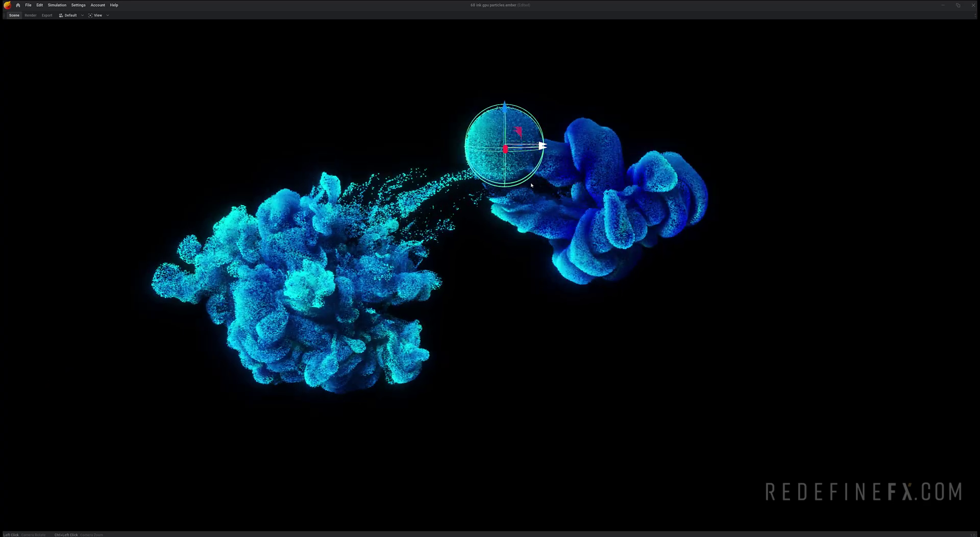
# - Examine the finished blue ink particle simulation from several angles and its response to moving the spherical emitter
pyautogui.moveTo(522, 187)
pyautogui.mouseDown()
pyautogui.moveTo(472, 189)
pyautogui.moveTo(524, 201)
pyautogui.moveTo(453, 201)
pyautogui.moveTo(513, 205)
pyautogui.moveTo(495, 255)
pyautogui.moveTo(488, 240)
pyautogui.moveTo(240, 205)
pyautogui.mouseUp()
pyautogui.moveTo(480, 202)
pyautogui.mouseDown()
pyautogui.moveTo(594, 194)
pyautogui.moveTo(745, 227)
pyautogui.moveTo(858, 207)
pyautogui.mouseUp()
pyautogui.scroll(2, 595, 195)
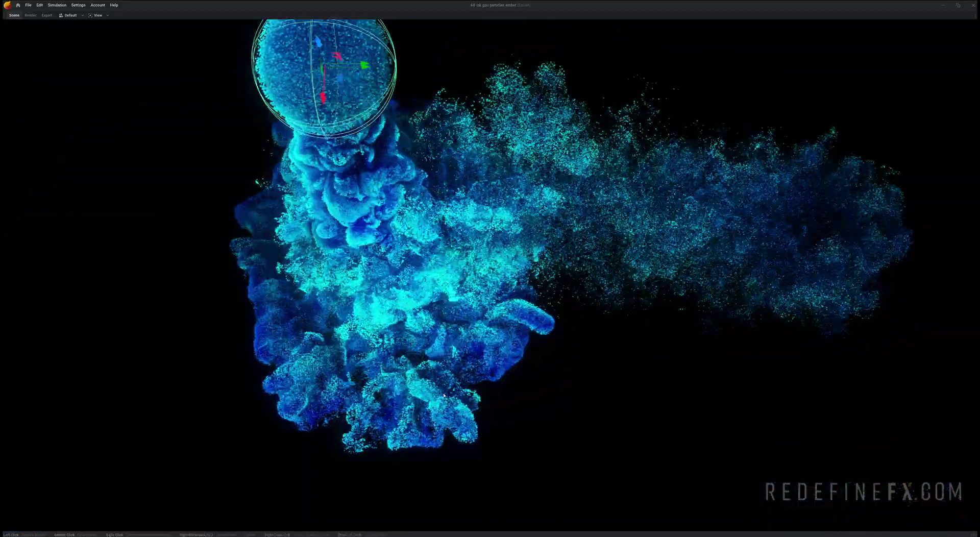
pyautogui.scroll(2, 490, 276)
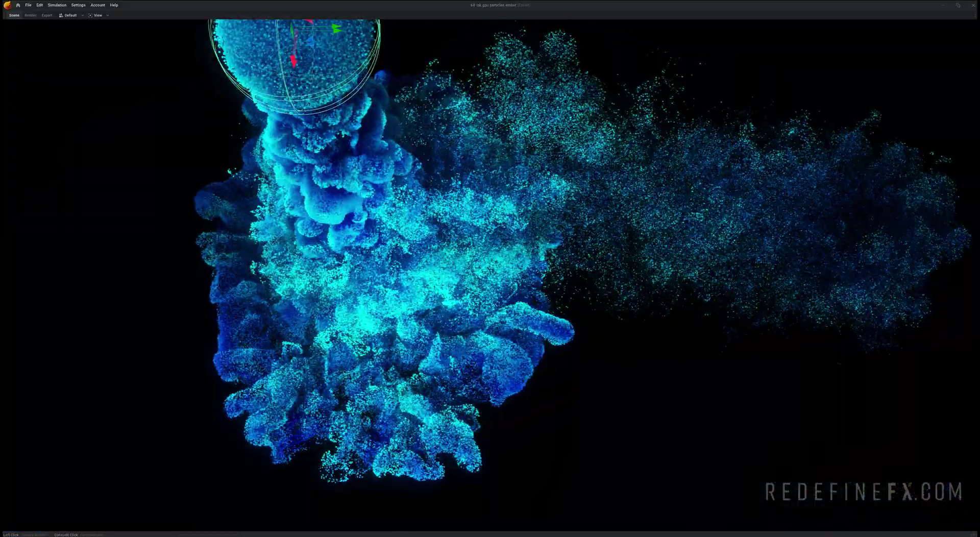
pyautogui.moveTo(490, 276); pyautogui.dragTo(572, 228)
pyautogui.moveTo(490, 276); pyautogui.dragTo(559, 178, button='middle')
pyautogui.moveTo(559, 179); pyautogui.dragTo(516, 171)
pyautogui.moveTo(516, 171); pyautogui.dragTo(480, 408, button='middle')
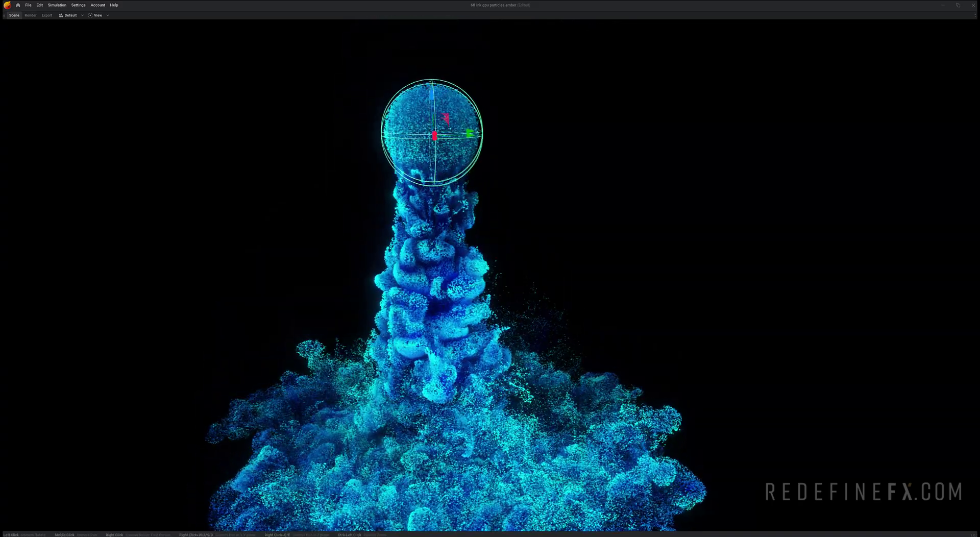
pyautogui.moveTo(451, 152)
pyautogui.mouseDown()
pyautogui.moveTo(413, 154)
pyautogui.moveTo(494, 181)
pyautogui.mouseUp()
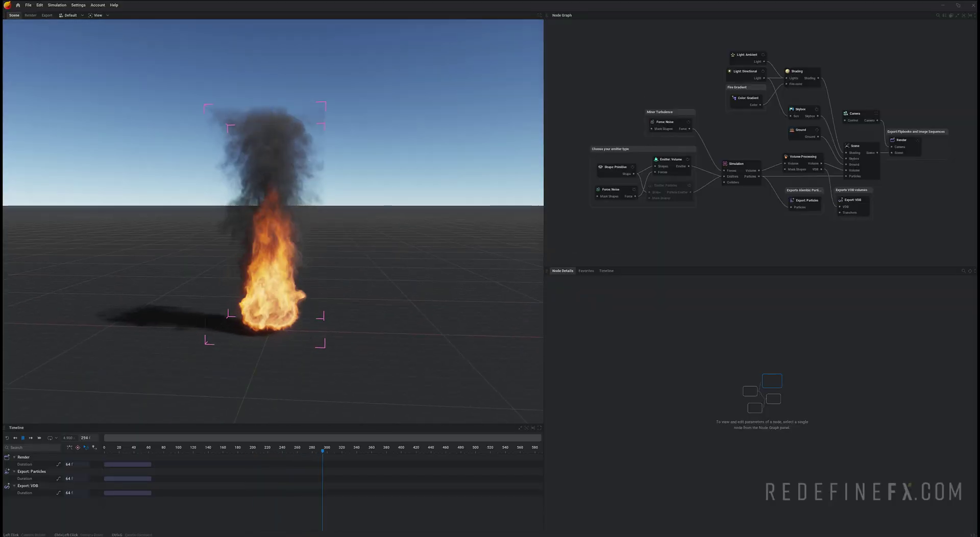
# - Pause the fire simulation and delete the turbulence, emitter, particle export, VDB export and render nodes with their groups
pyautogui.press('space')
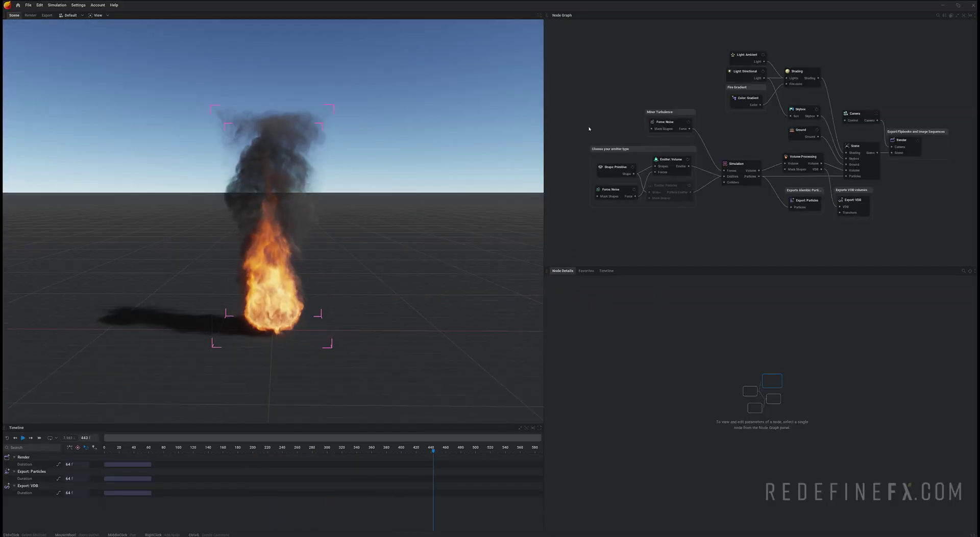
pyautogui.moveTo(581, 107); pyautogui.dragTo(664, 219)
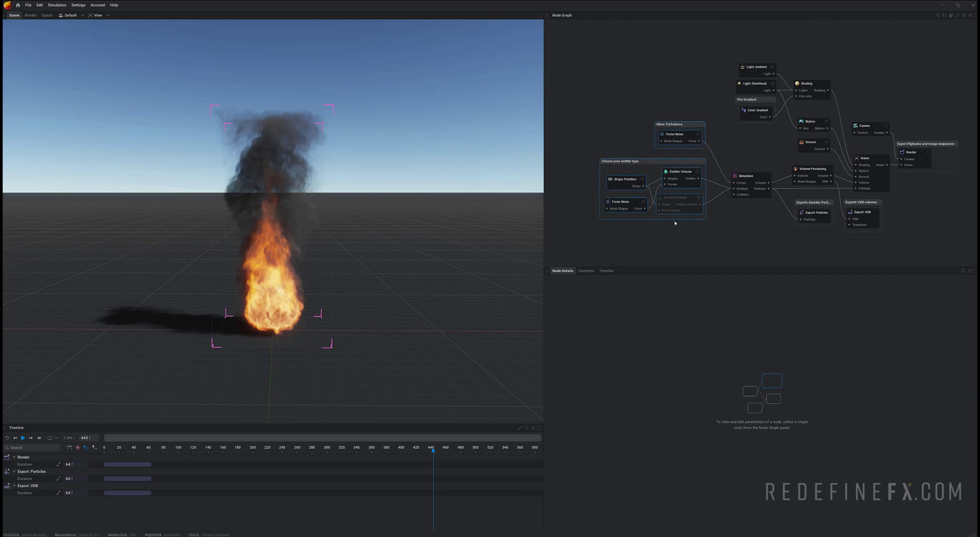
pyautogui.press('Delete')
pyautogui.moveTo(800, 219); pyautogui.dragTo(708, 209, button='middle')
pyautogui.moveTo(679, 246); pyautogui.dragTo(783, 186)
pyautogui.press('Delete')
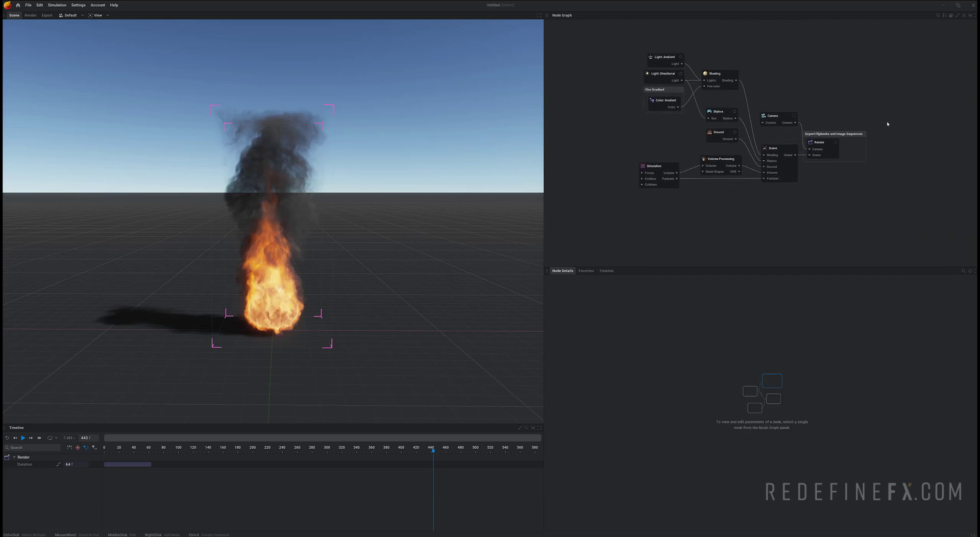
pyautogui.moveTo(887, 124); pyautogui.dragTo(830, 154)
pyautogui.press('Delete')
# - Delete the Skybox node and disable the Ground node
pyautogui.click(717, 113)
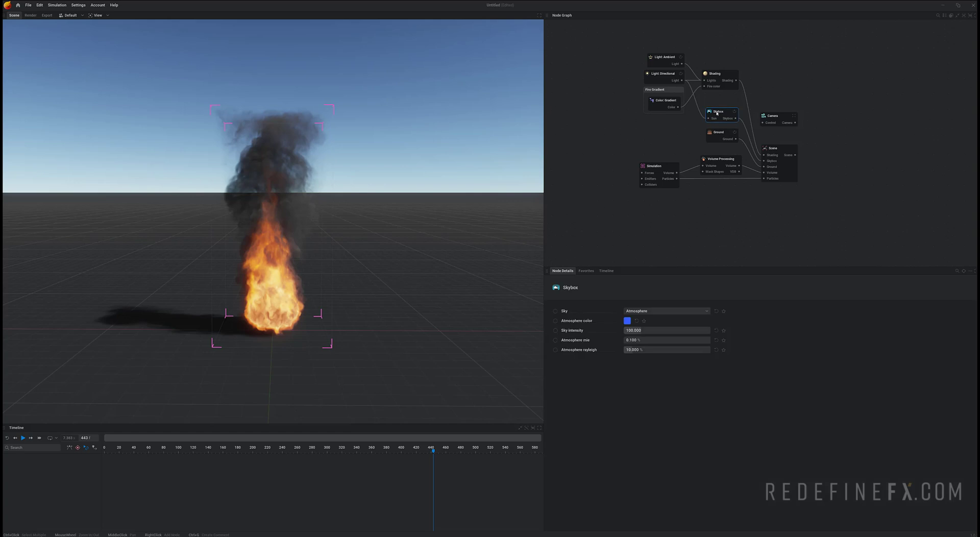
pyautogui.press('Delete')
pyautogui.click(729, 142)
pyautogui.click(735, 133)
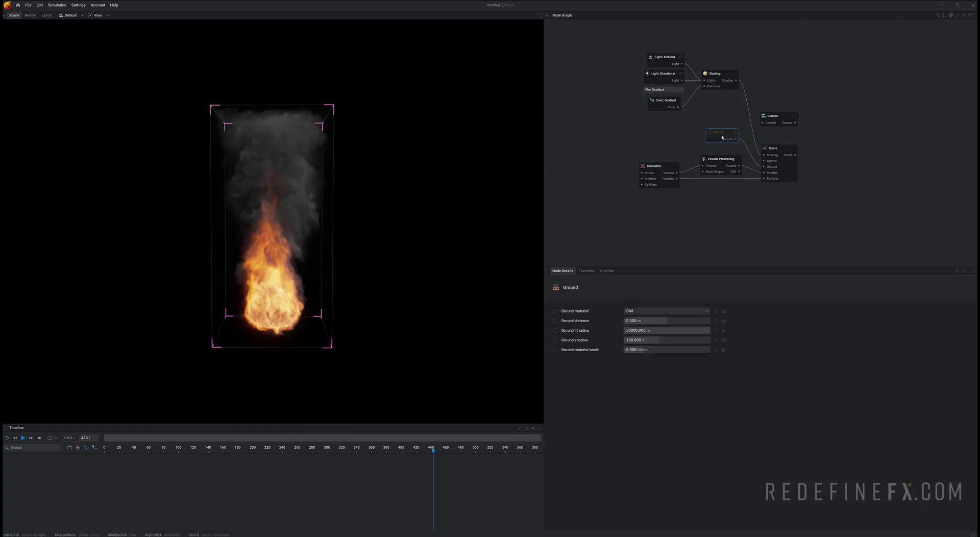
# - Set the Simulation node's voxel count to X 200, Y 100 and Z 150, and apply the new resolution
pyautogui.click(651, 165)
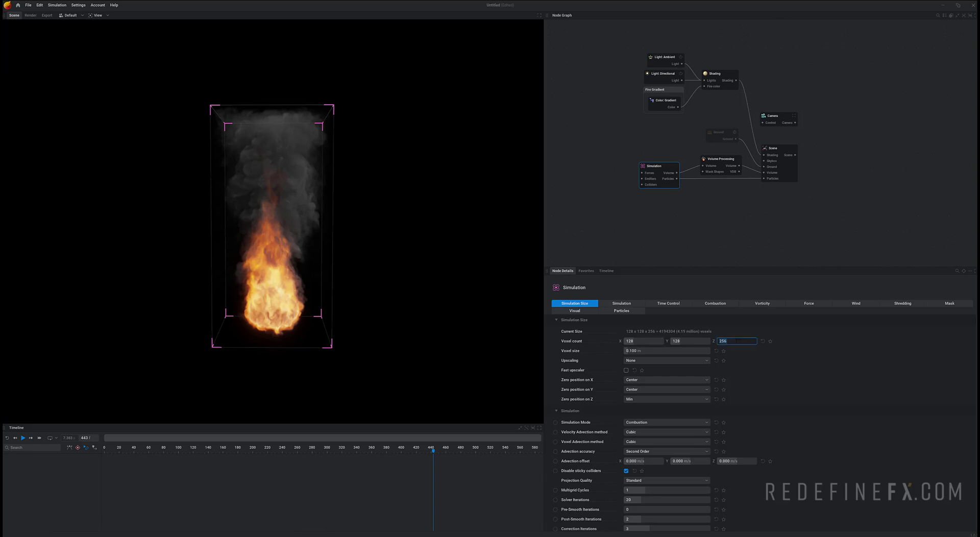
pyautogui.write('150')
pyautogui.press('Return')
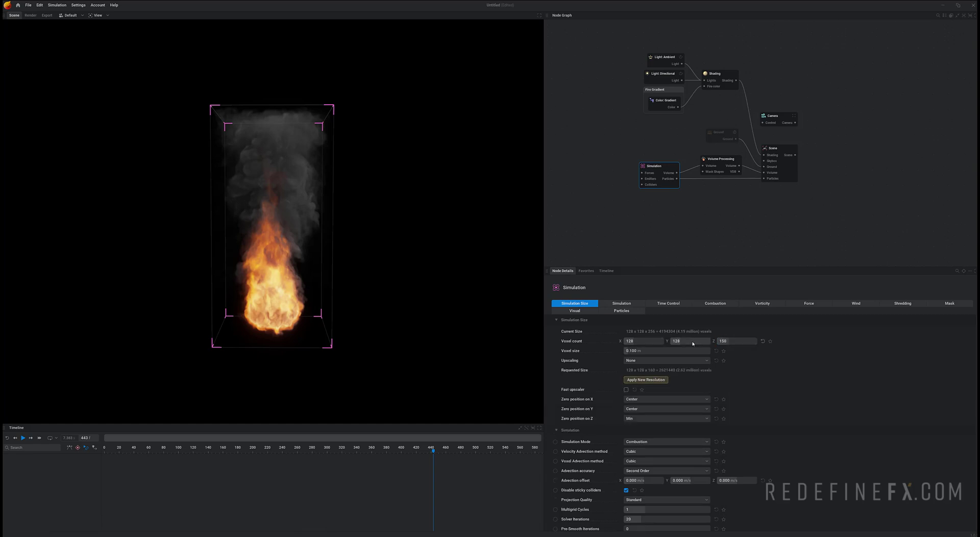
pyautogui.write('100')
pyautogui.press('Return')
pyautogui.click(654, 379)
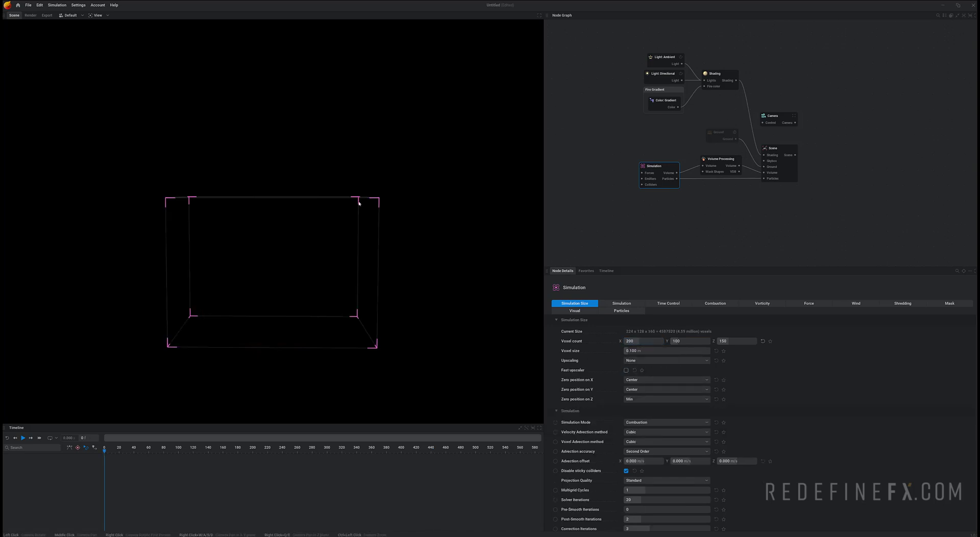
# - Add an Emitter: Volume node feeding the simulation's Emitters input and a Shape: Primitive node feeding the emitter's Shapes input
pyautogui.moveTo(359, 201); pyautogui.dragTo(302, 224)
pyautogui.scroll(3, 302, 252)
pyautogui.moveTo(301, 252); pyautogui.dragTo(332, 199, button='middle')
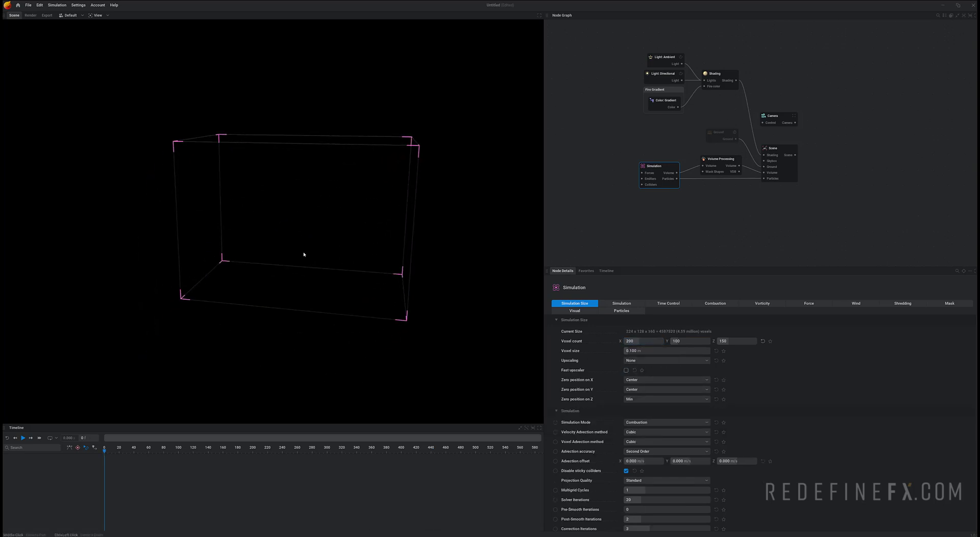
pyautogui.scroll(2, 307, 250)
pyautogui.moveTo(311, 245); pyautogui.dragTo(286, 245)
pyautogui.moveTo(583, 191); pyautogui.dragTo(598, 195, button='middle')
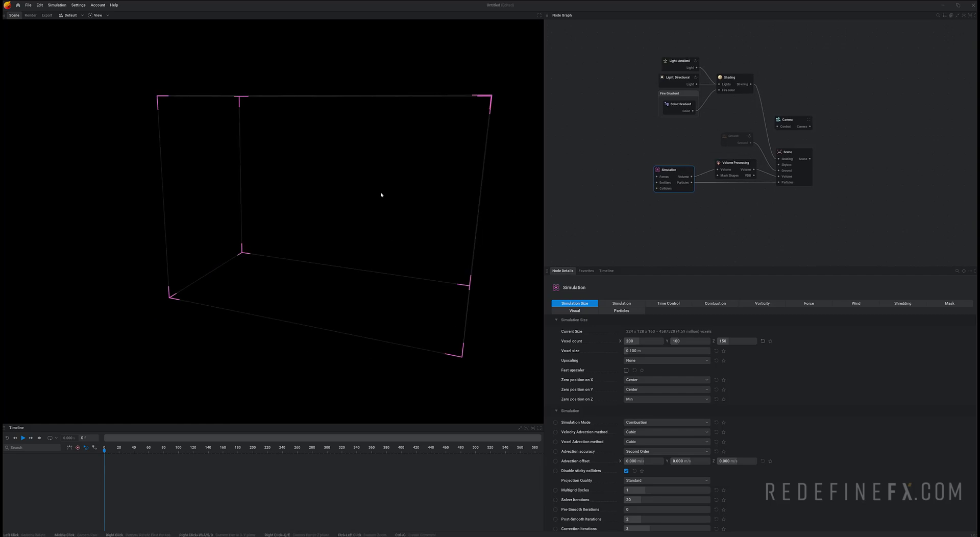
pyautogui.moveTo(612, 151); pyautogui.dragTo(630, 154, button='middle')
pyautogui.scroll(4, 672, 166)
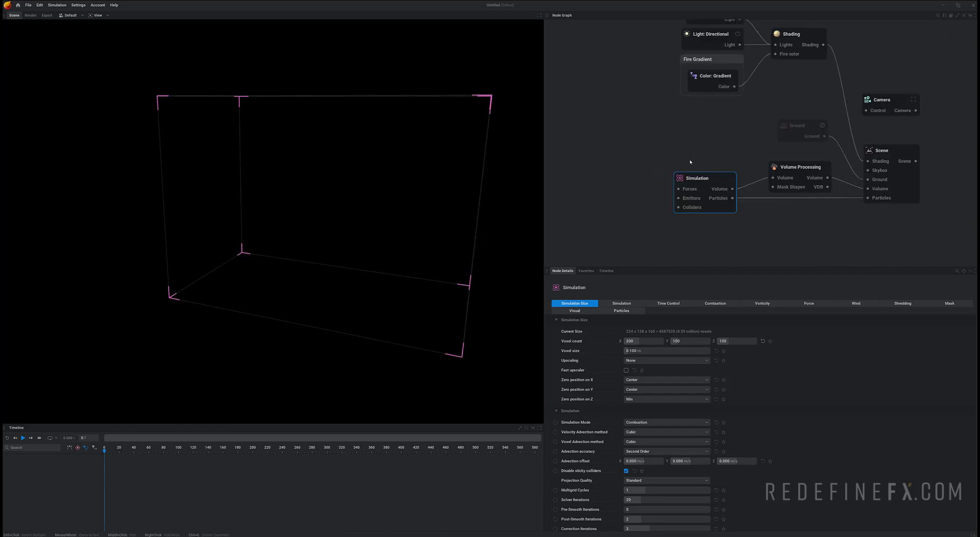
pyautogui.moveTo(702, 162); pyautogui.dragTo(730, 153, button='middle')
pyautogui.scroll(-2, 744, 159)
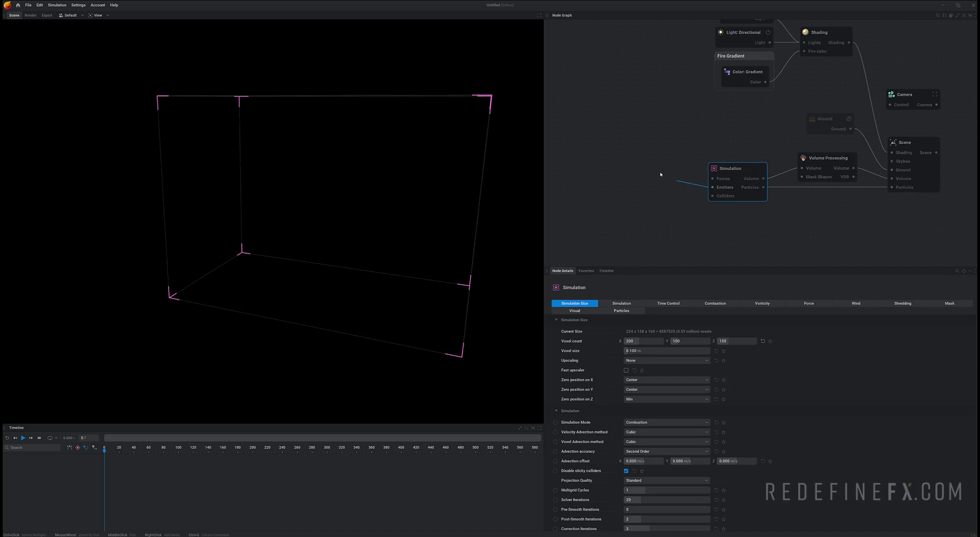
pyautogui.moveTo(719, 188); pyautogui.dragTo(641, 163)
pyautogui.click(616, 170)
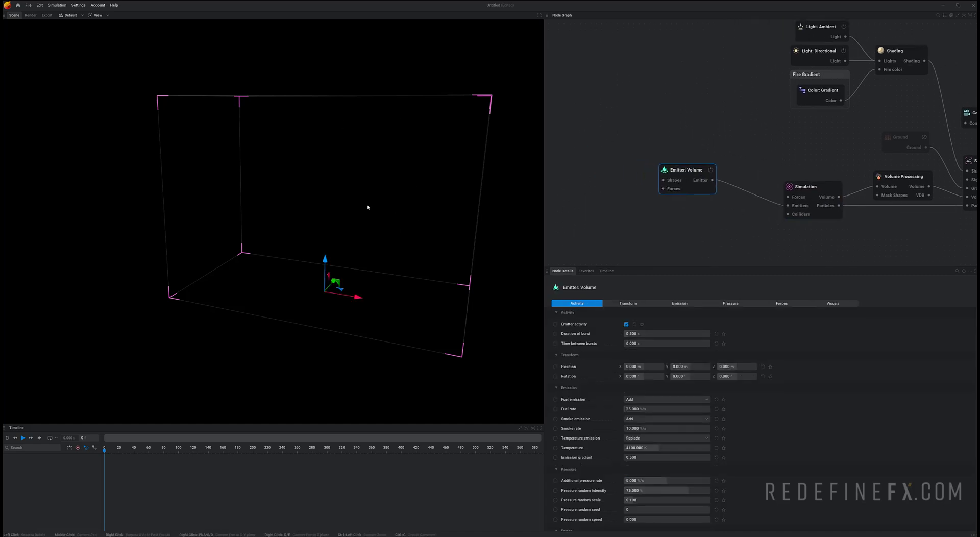
pyautogui.moveTo(667, 184); pyautogui.dragTo(615, 163)
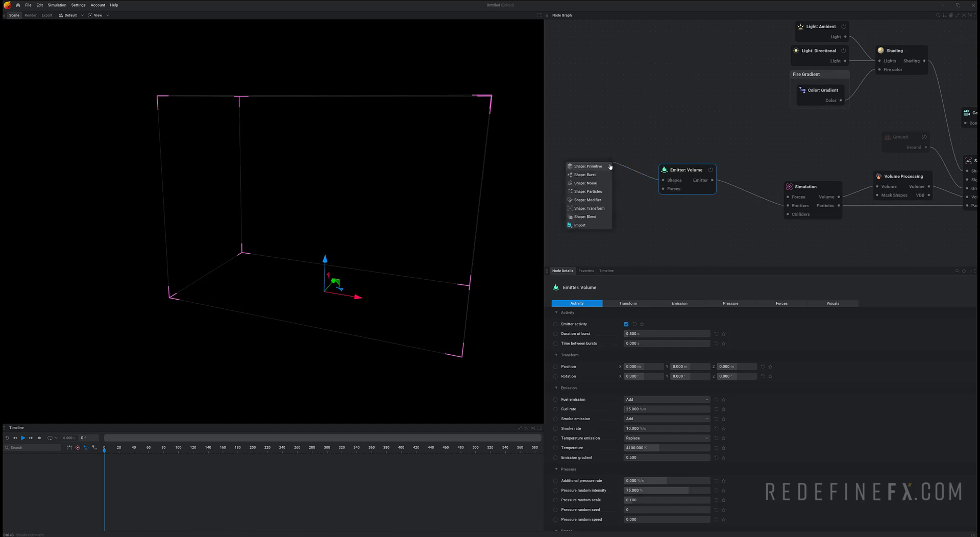
pyautogui.click(580, 168)
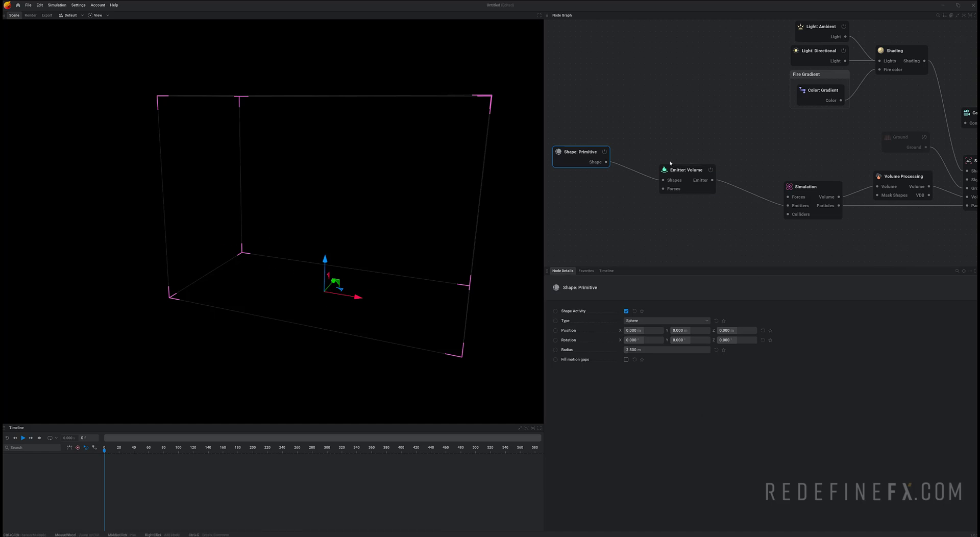
# - Make the volume emitter visible and set its sphere shape's radius to 1.5 m
pyautogui.click(685, 172)
pyautogui.click(814, 304)
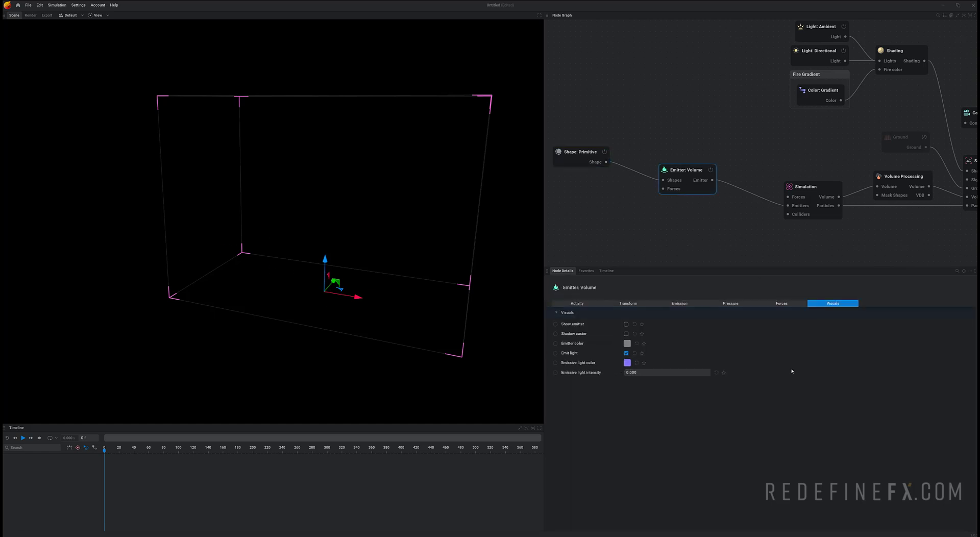
pyautogui.click(625, 325)
pyautogui.click(580, 153)
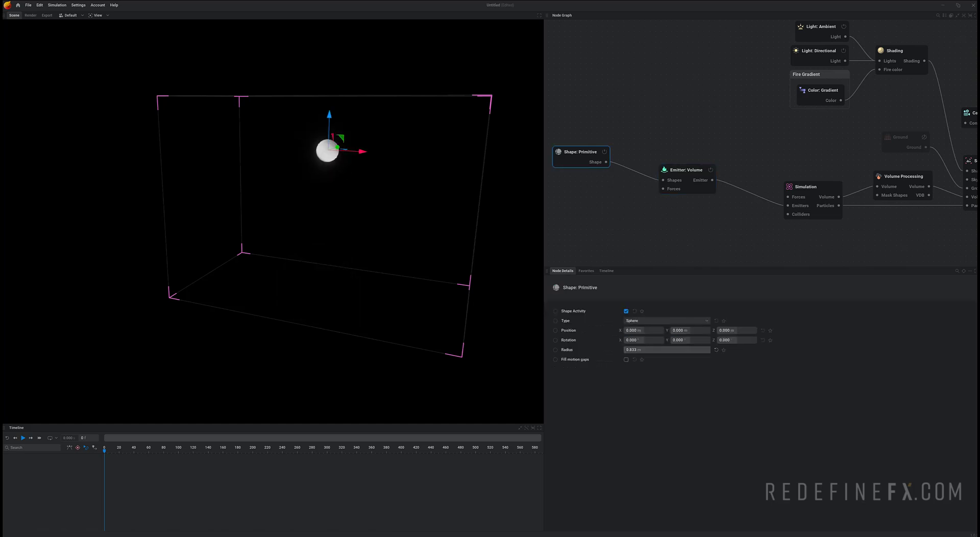
pyautogui.moveTo(645, 350); pyautogui.dragTo(670, 349)
pyautogui.click(645, 350)
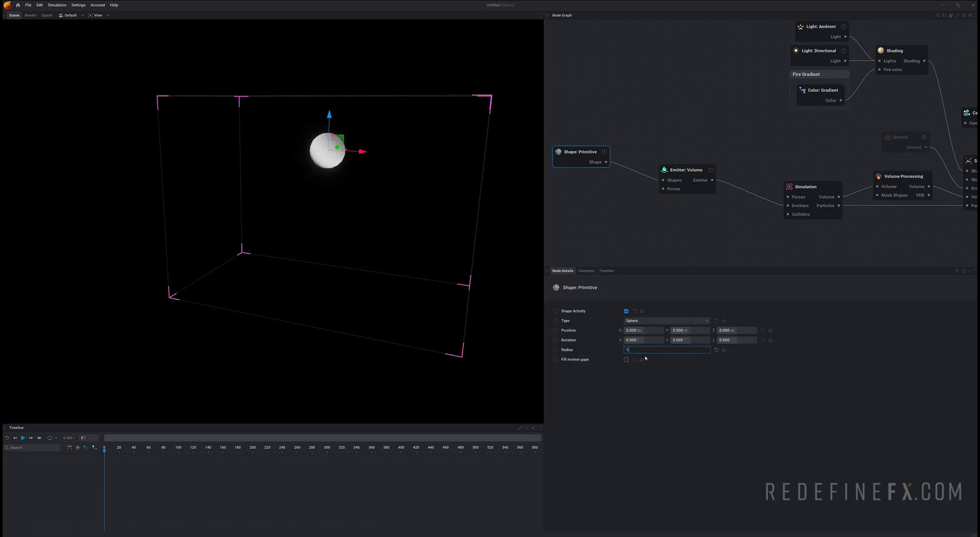
pyautogui.press('Return')
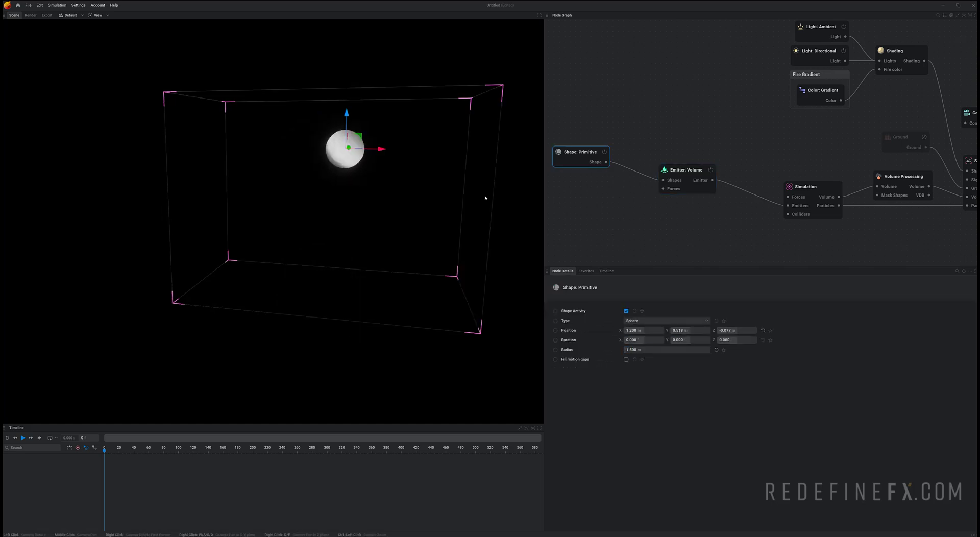
# - Play the simulation briefly to check what the sphere emits, and pause it
pyautogui.press('space')
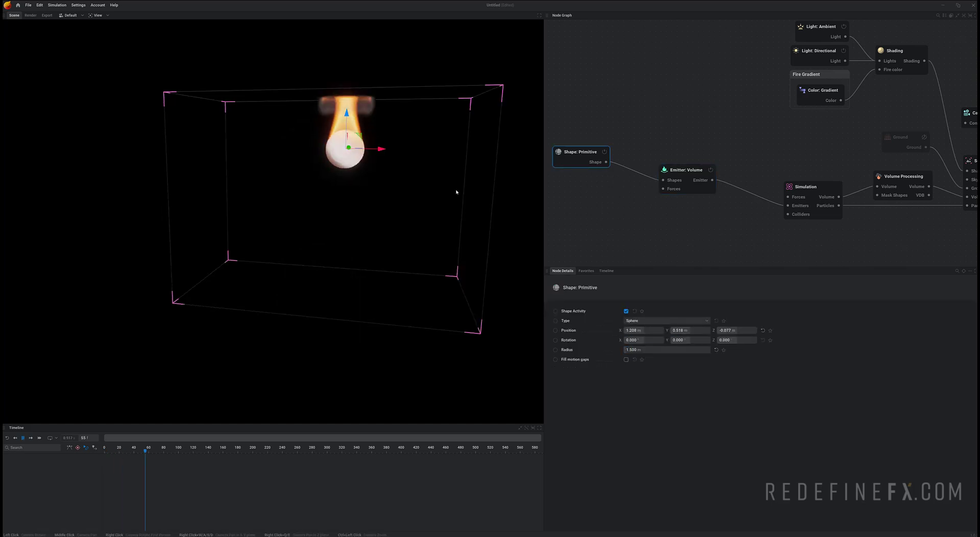
pyautogui.moveTo(455, 191)
pyautogui.mouseDown()
pyautogui.moveTo(455, 210)
pyautogui.moveTo(455, 184)
pyautogui.mouseUp()
pyautogui.press('space')
pyautogui.scroll(3, 273, 221)
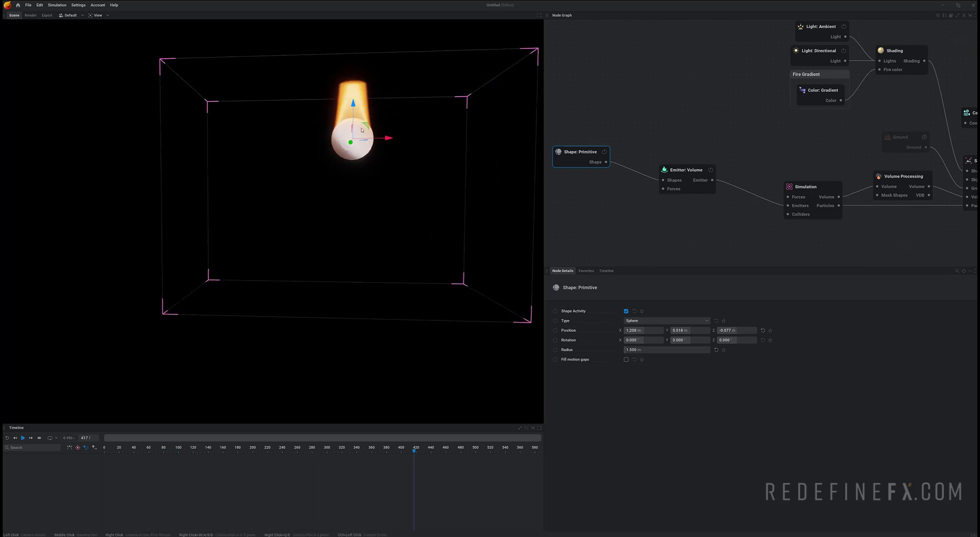
pyautogui.moveTo(273, 221); pyautogui.dragTo(266, 240, button='middle')
pyautogui.scroll(-3, 353, 181)
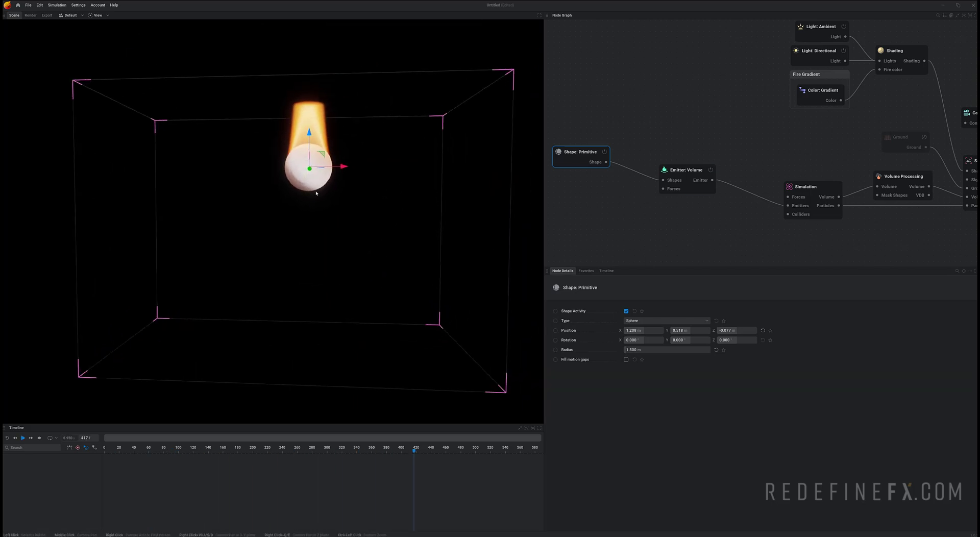
# - Set the volume emitter's fuel and temperature emission to No Emission and its smoke rate to 200
pyautogui.moveTo(684, 169); pyautogui.dragTo(677, 166)
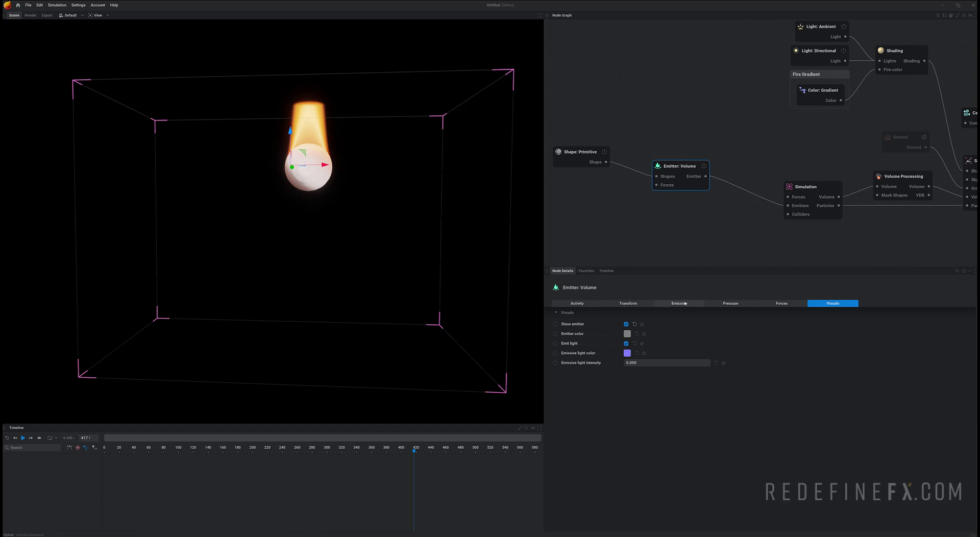
pyautogui.click(685, 303)
pyautogui.click(633, 325)
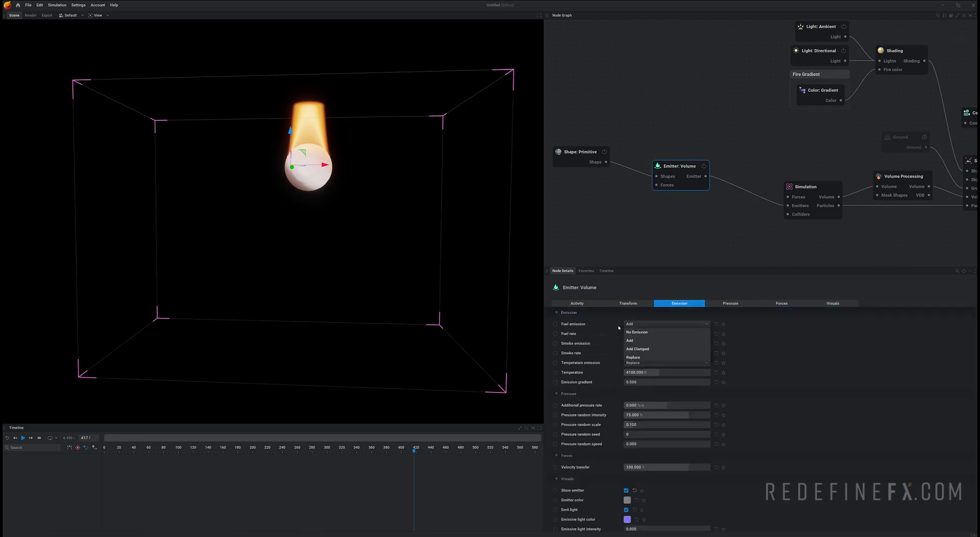
pyautogui.click(633, 334)
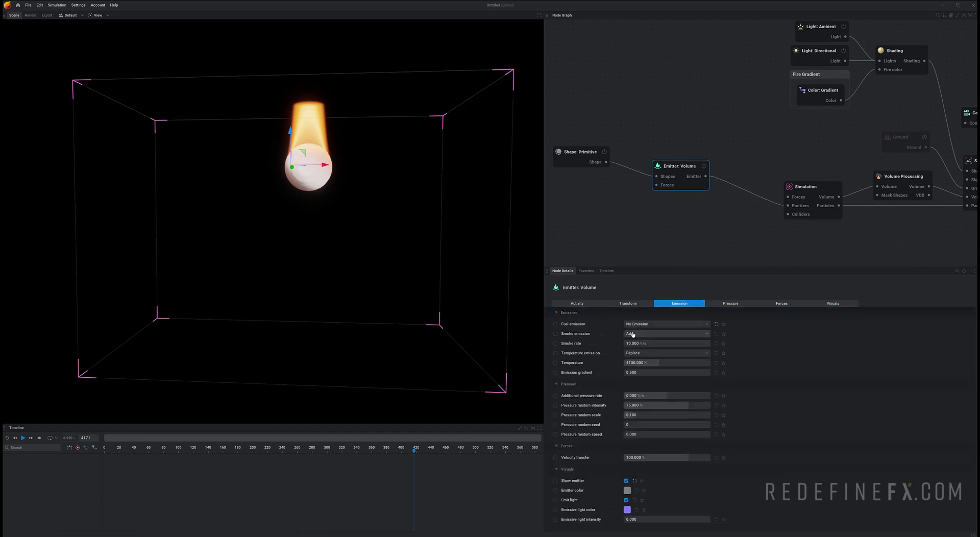
pyautogui.click(626, 353)
pyautogui.click(637, 362)
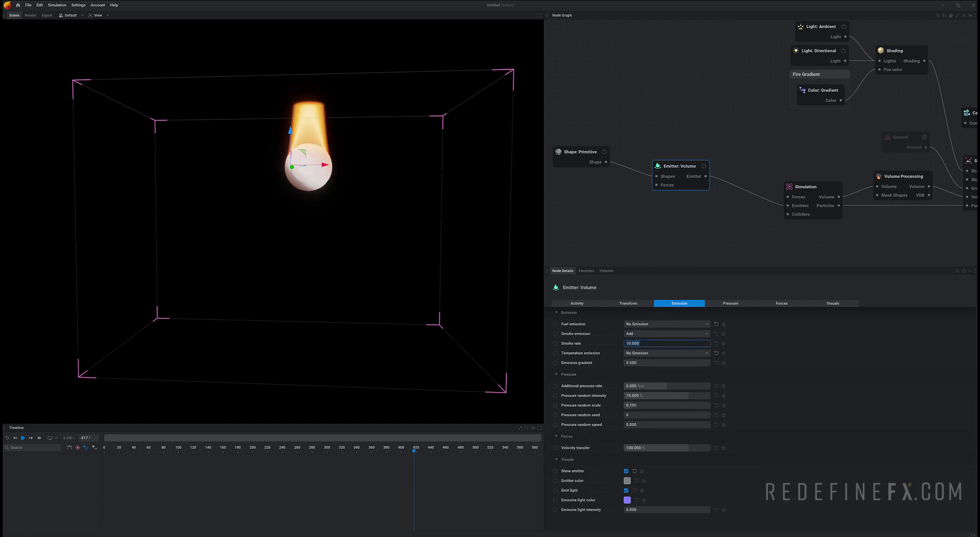
pyautogui.press('Return')
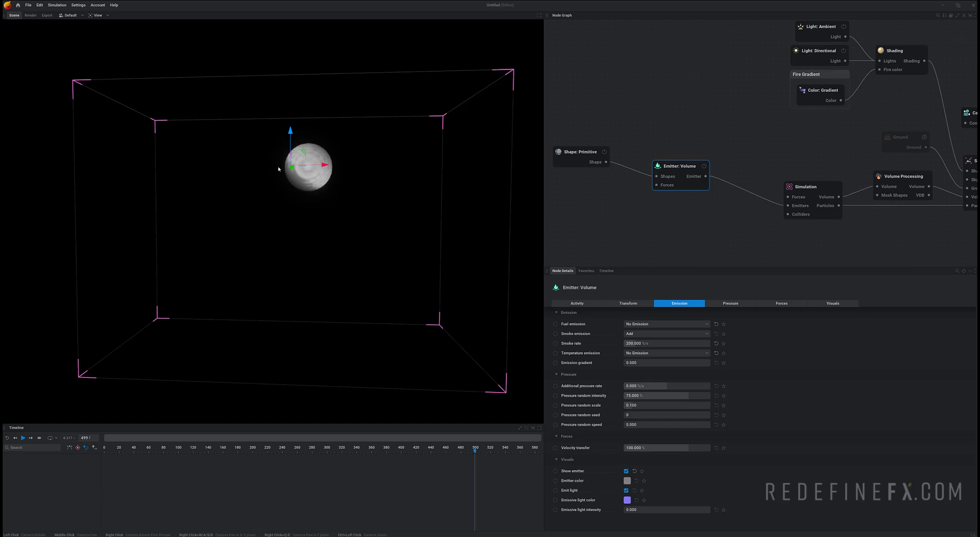
# - Set the Simulation node's smoke weight to 5% of gravity
pyautogui.moveTo(739, 211); pyautogui.dragTo(720, 206, button='middle')
pyautogui.click(781, 185)
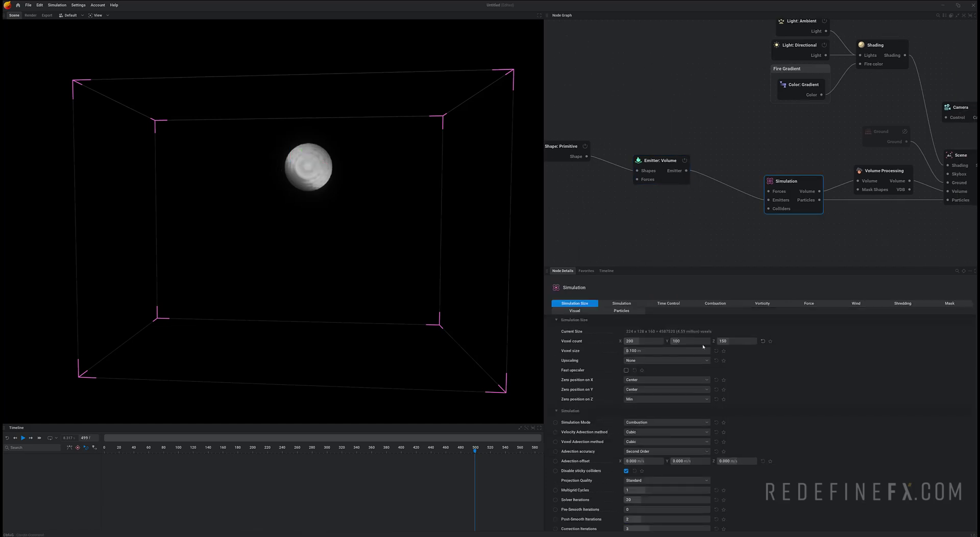
pyautogui.click(810, 304)
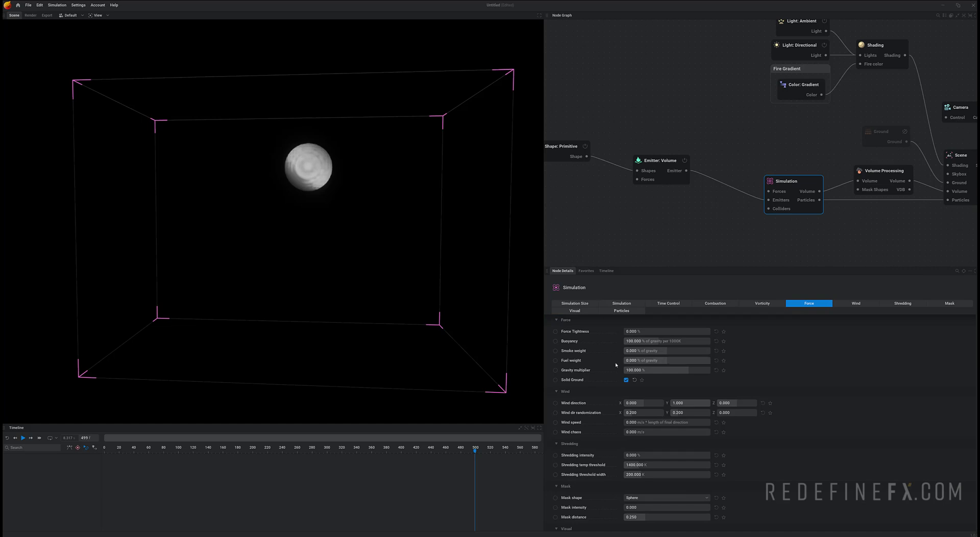
pyautogui.click(637, 353)
pyautogui.write('5')
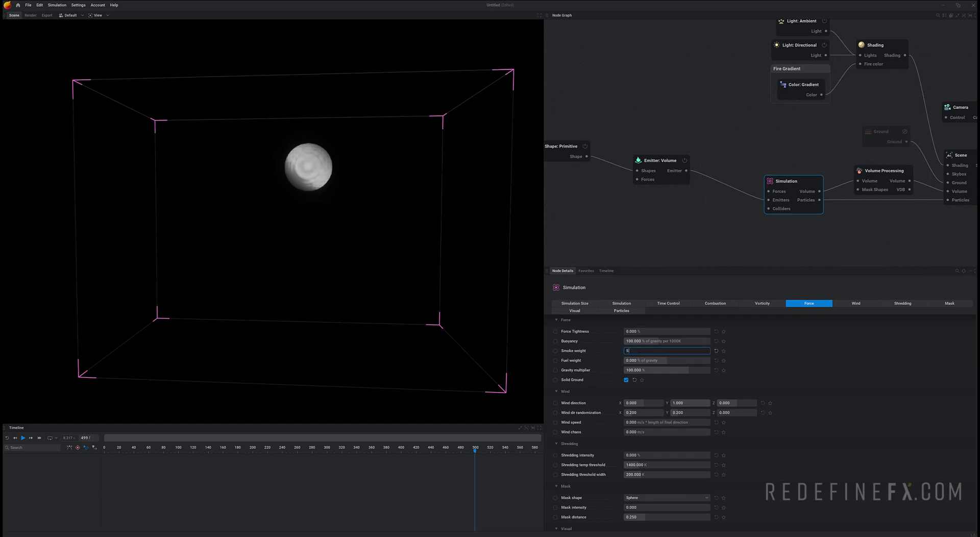
pyautogui.press('Return')
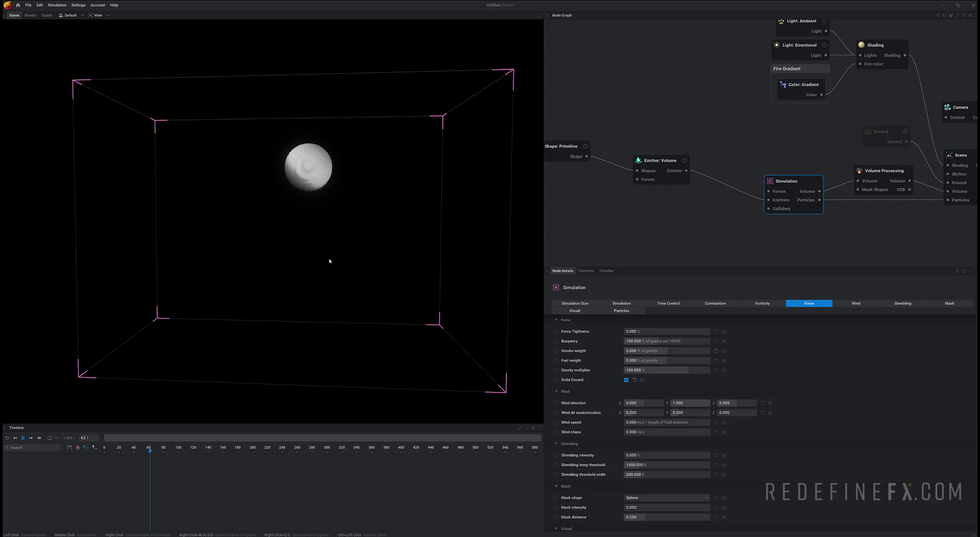
# - Set the Simulation node's smoke dissipation to 5%
pyautogui.moveTo(331, 260); pyautogui.dragTo(341, 304)
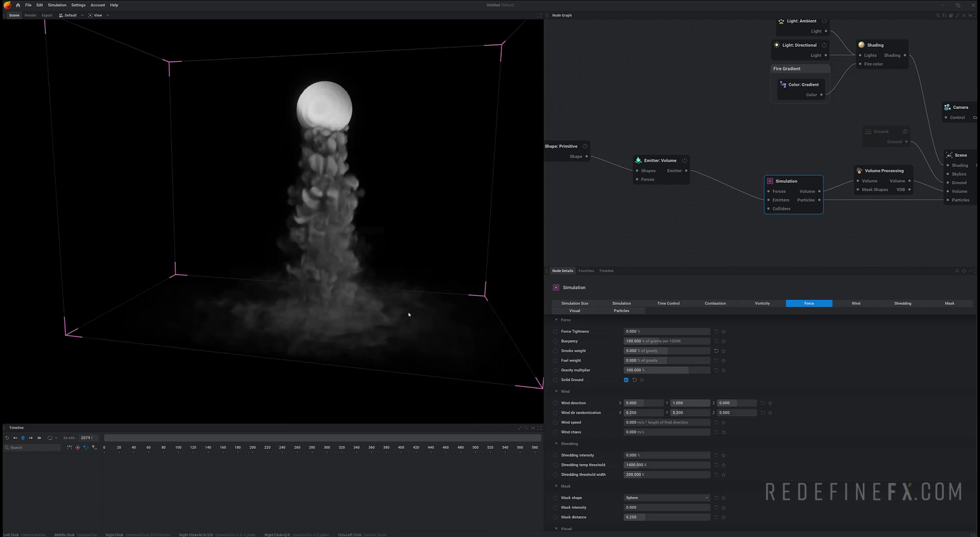
pyautogui.click(707, 304)
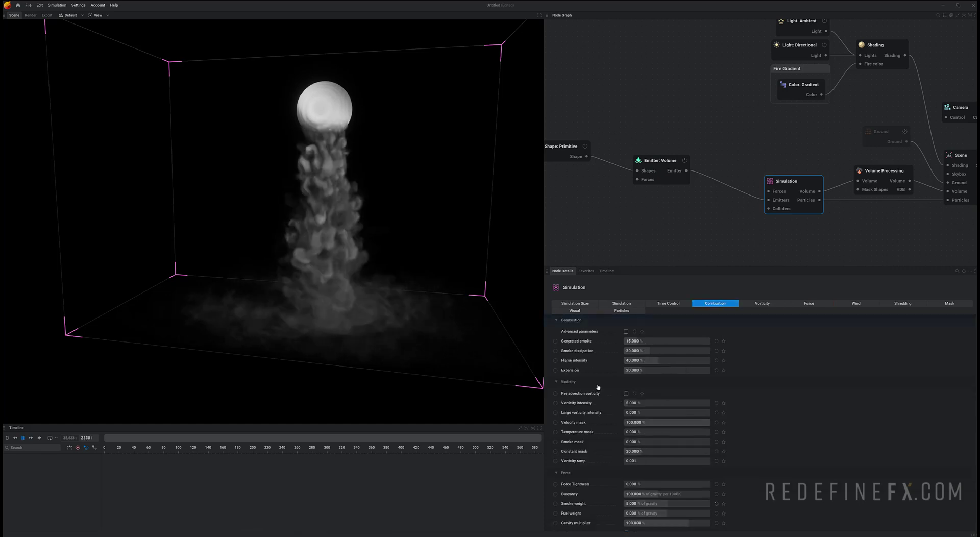
pyautogui.doubleClick(634, 351)
pyautogui.write('5')
pyautogui.press('Return')
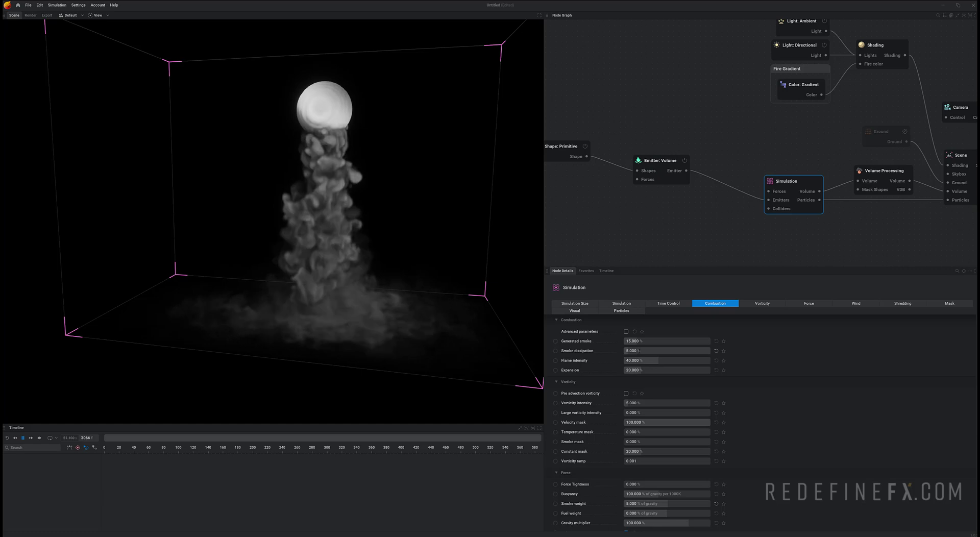
# - Set the Simulation node's buoyancy to 0% and pause the simulation
pyautogui.moveTo(376, 280); pyautogui.dragTo(376, 282)
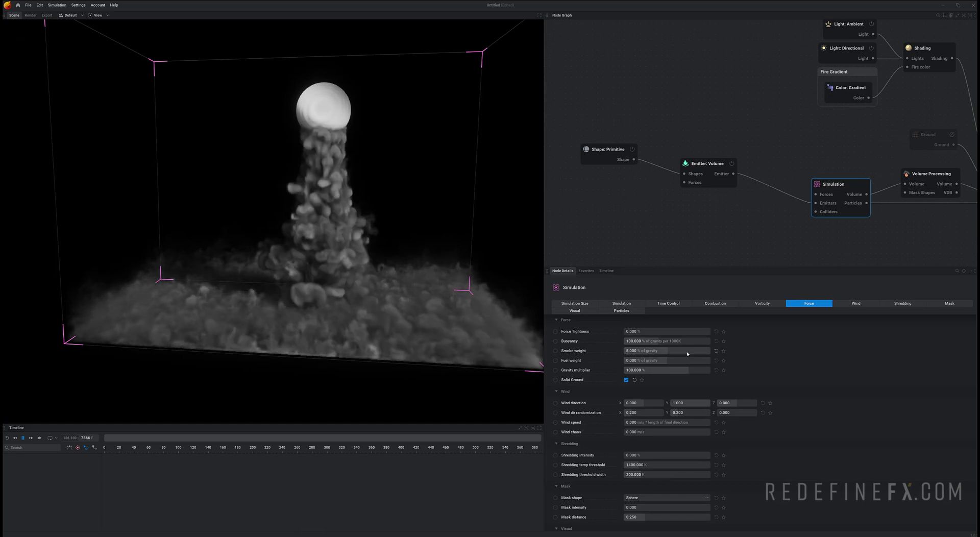
pyautogui.doubleClick(684, 341)
pyautogui.write('0')
pyautogui.press('Return')
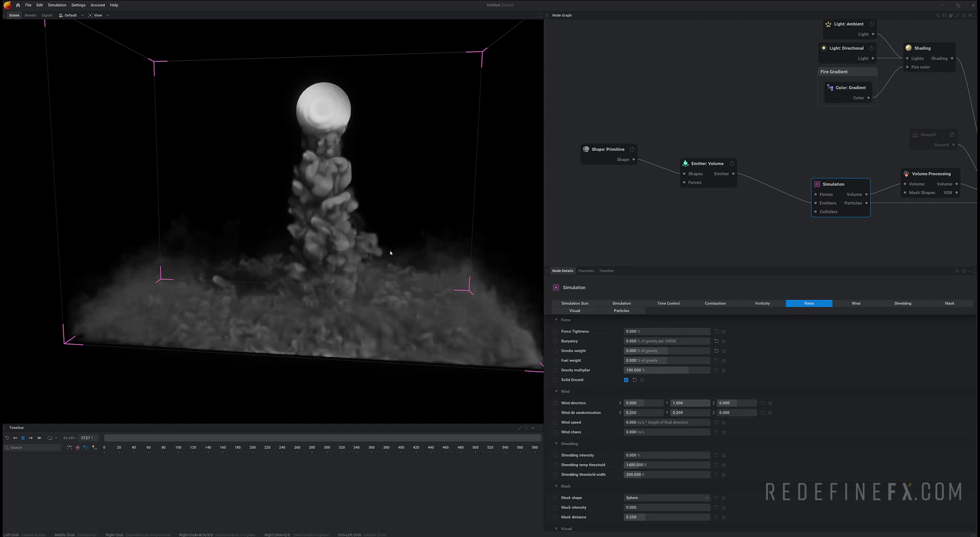
pyautogui.press('space')
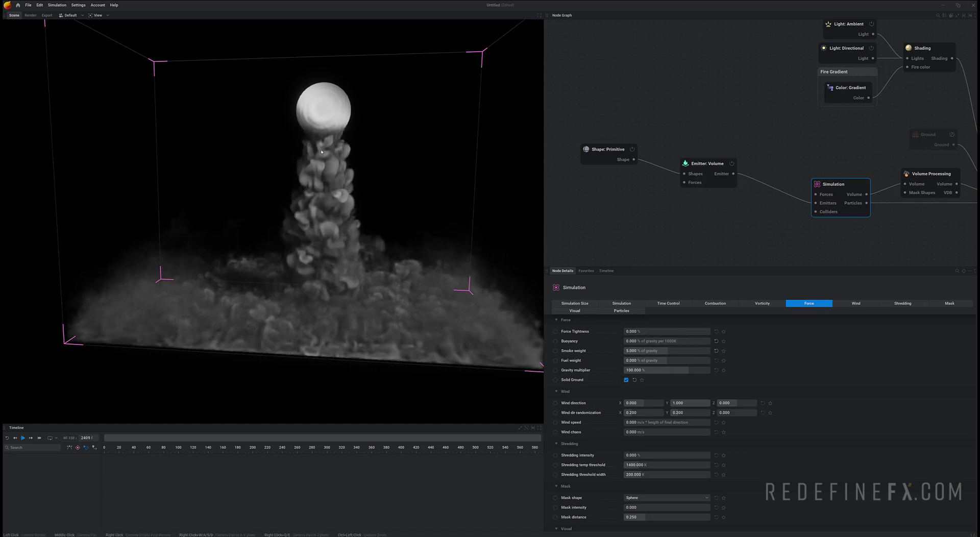
# - Add a particle emitter below the volume emitter, feeding it from the primitive shape and linking it to the Simulation's emitters input
pyautogui.click(712, 169)
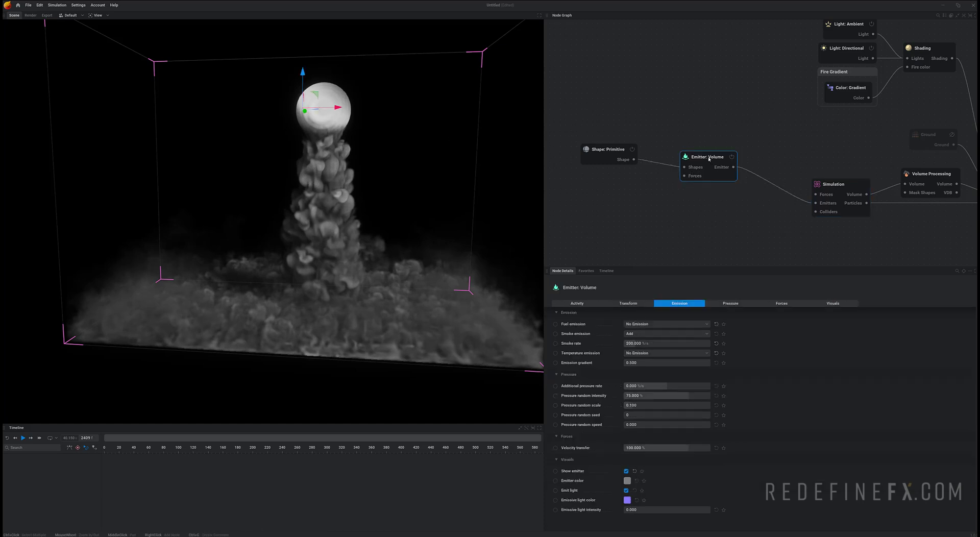
pyautogui.moveTo(713, 170); pyautogui.dragTo(713, 156)
pyautogui.moveTo(815, 205); pyautogui.dragTo(628, 161)
pyautogui.click(669, 212)
pyautogui.click(609, 156)
pyautogui.click(679, 213)
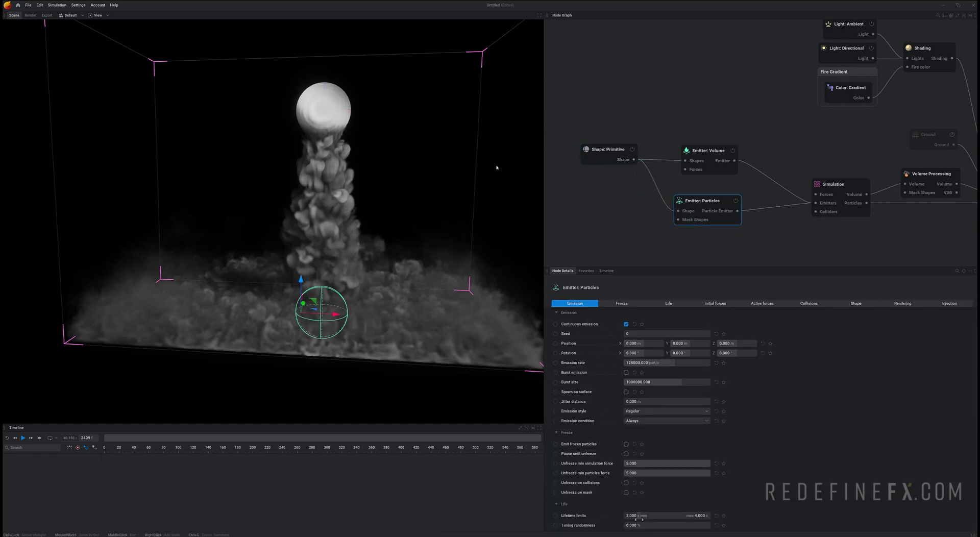
# - Restart the simulation to locate the particle source, and raise the particle emitter to about 11.8 m in Z so it overlaps the volume sphere
pyautogui.moveTo(296, 308); pyautogui.dragTo(307, 229, button='middle')
pyautogui.scroll(3, 311, 227)
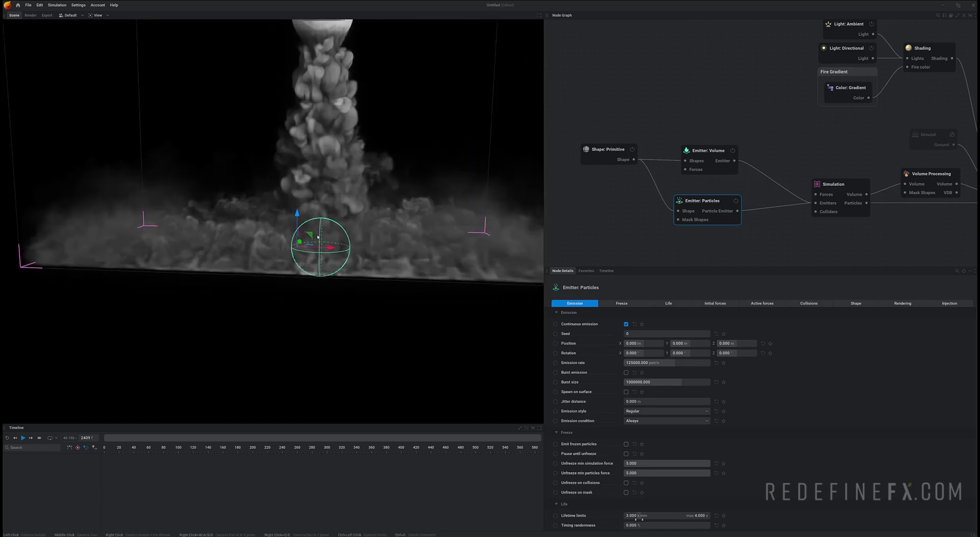
pyautogui.press('r')
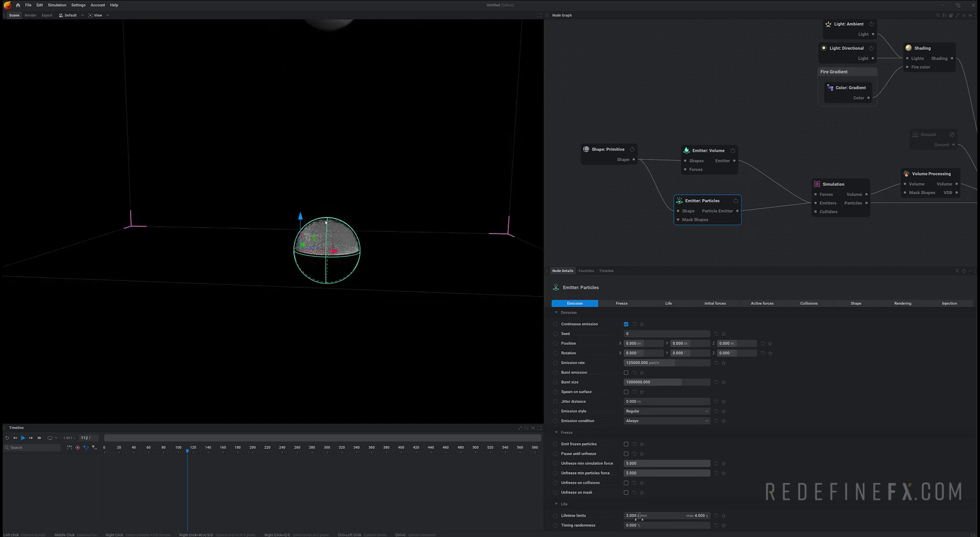
pyautogui.scroll(-2, 309, 238)
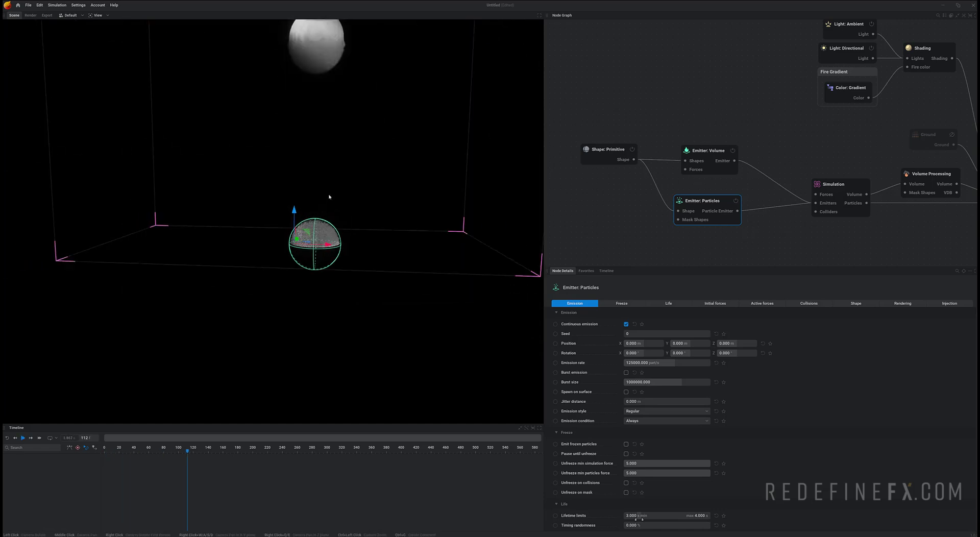
pyautogui.moveTo(329, 197); pyautogui.dragTo(313, 303, button='middle')
pyautogui.moveTo(277, 312); pyautogui.dragTo(265, 126)
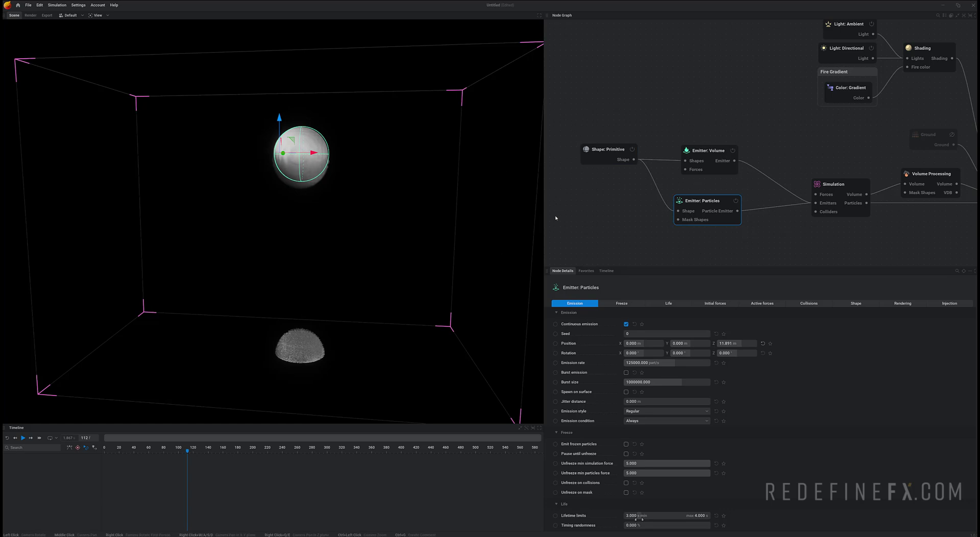
# - Move the primitive sphere from side to side while the simulation plays to check the emission, and pause it
pyautogui.click(610, 163)
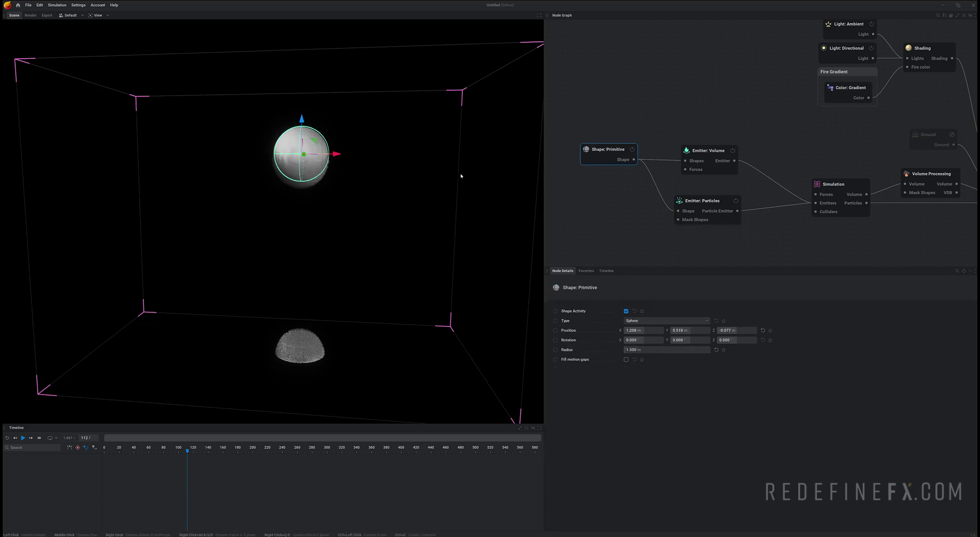
pyautogui.moveTo(334, 159)
pyautogui.mouseDown()
pyautogui.moveTo(307, 158)
pyautogui.moveTo(341, 161)
pyautogui.moveTo(308, 170)
pyautogui.moveTo(329, 176)
pyautogui.mouseUp()
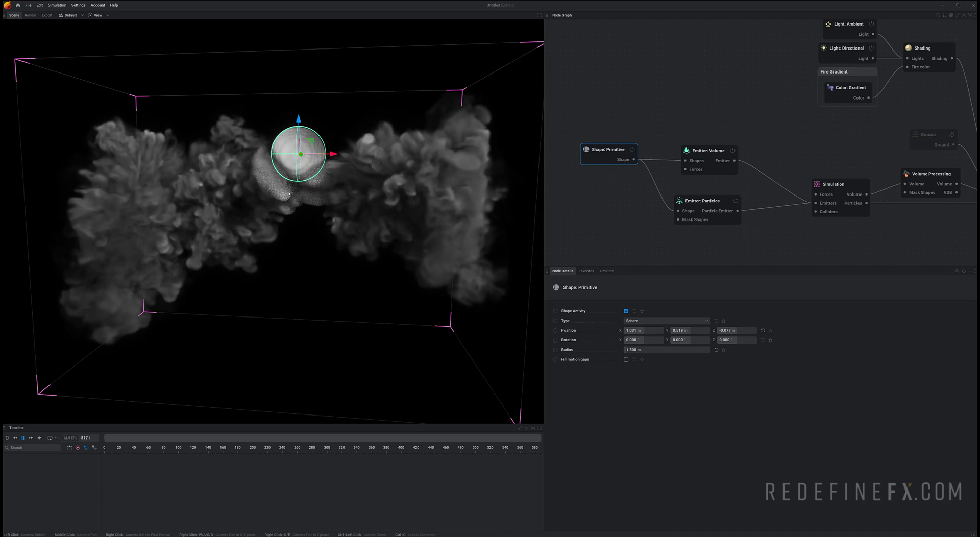
pyautogui.press('space')
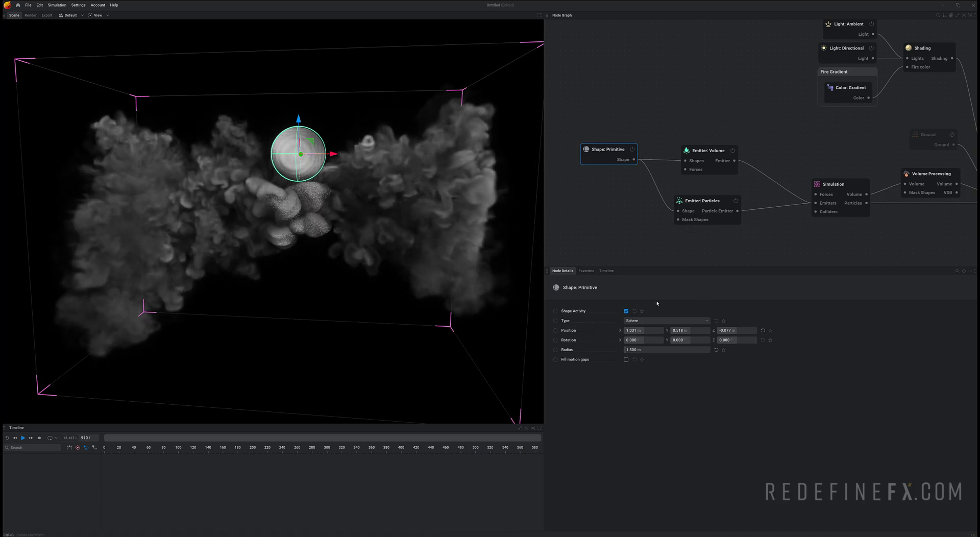
# - Set the particle emitter's active-force volume influence to 100% for both minimum and maximum
pyautogui.click(707, 207)
pyautogui.click(759, 304)
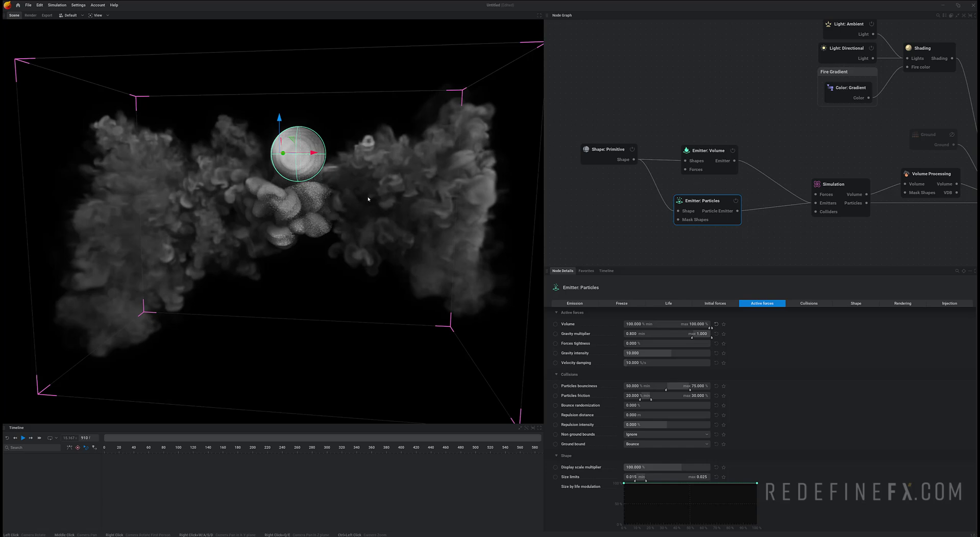
# - Turn off smoke rendering in the Shading node
pyautogui.moveTo(714, 141); pyautogui.dragTo(640, 152, button='middle')
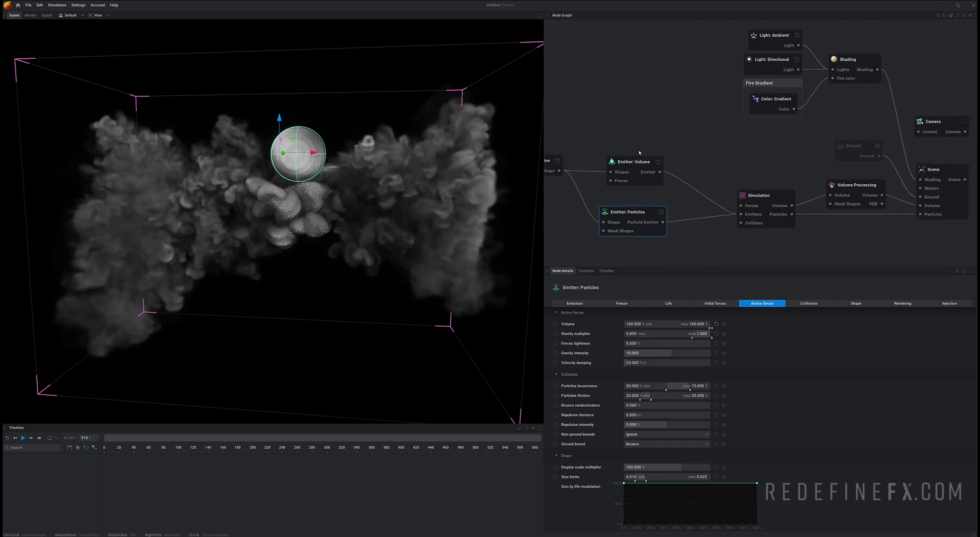
pyautogui.click(842, 70)
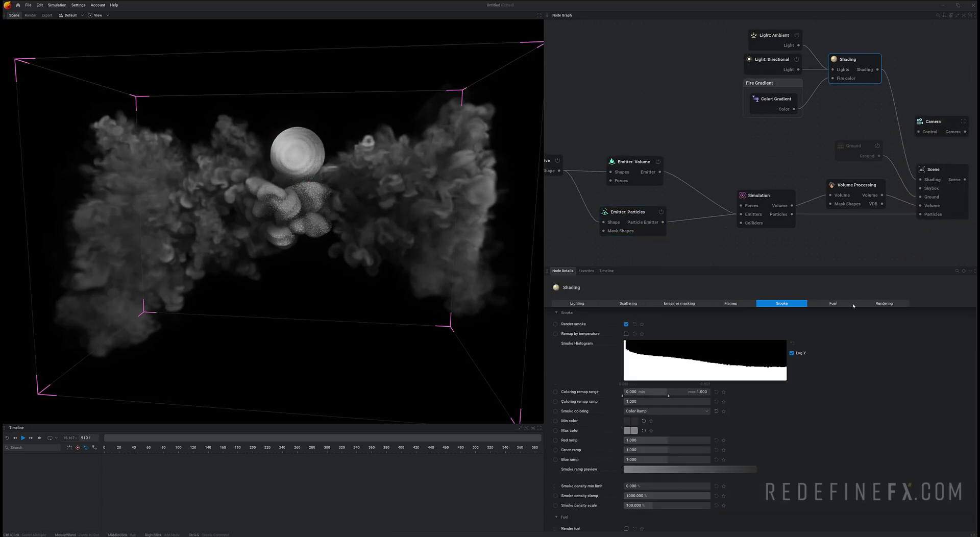
pyautogui.click(626, 324)
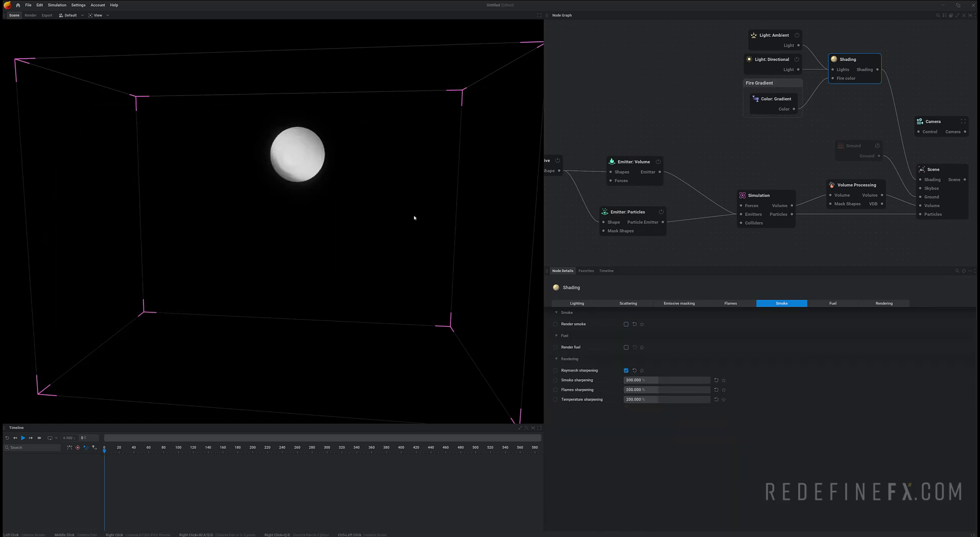
# - Play the simulation, move the primitive sphere sideways to inspect how the particles follow the flow, and pause it
pyautogui.press('space')
pyautogui.moveTo(613, 182); pyautogui.dragTo(685, 162, button='middle')
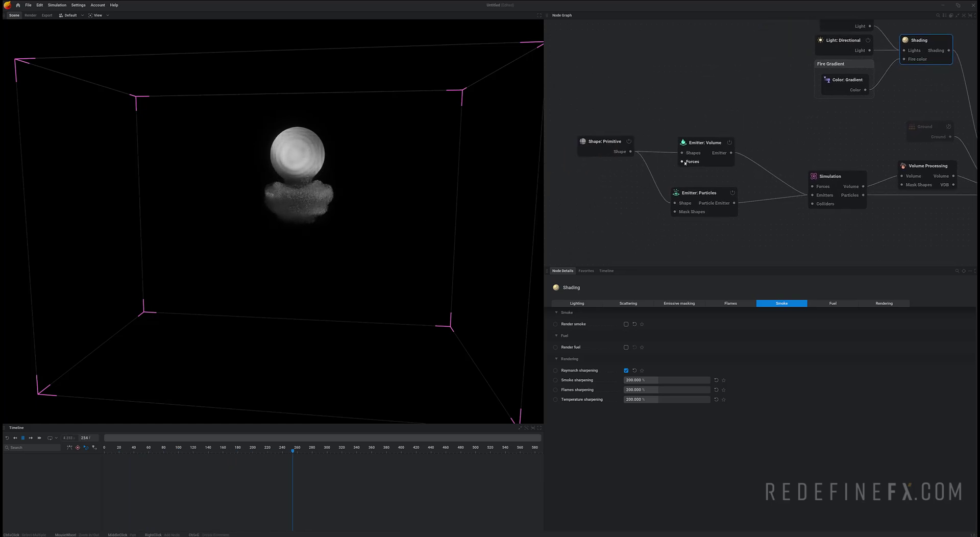
pyautogui.click(317, 161)
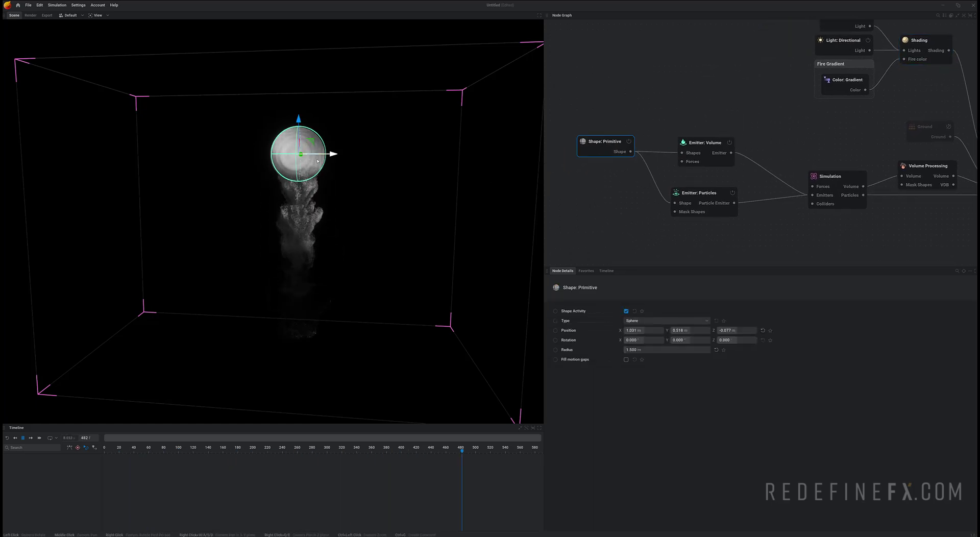
pyautogui.moveTo(318, 161)
pyautogui.mouseDown()
pyautogui.moveTo(297, 164)
pyautogui.moveTo(332, 169)
pyautogui.moveTo(301, 173)
pyautogui.moveTo(322, 174)
pyautogui.moveTo(313, 174)
pyautogui.mouseUp()
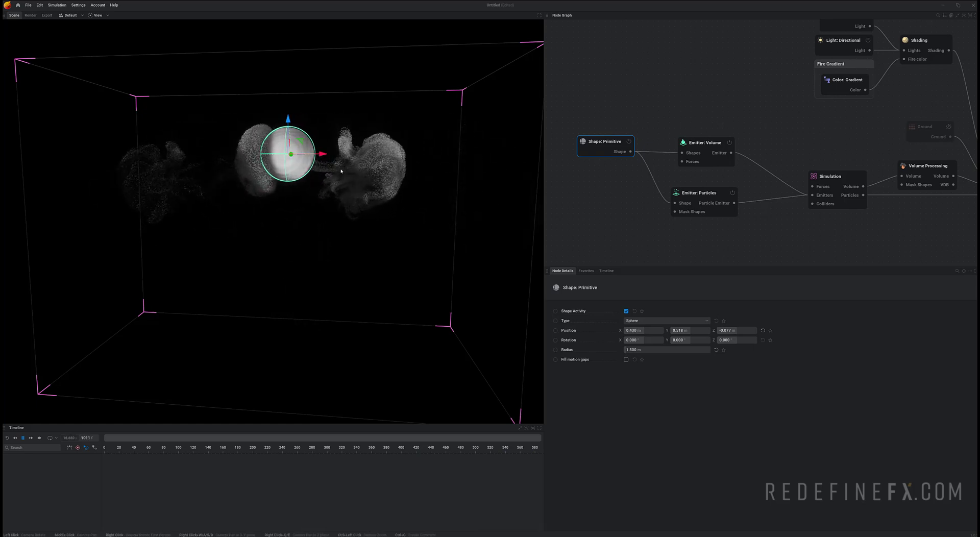
pyautogui.press('space')
# - Set the particle emitter's lifetime limits to 15 s for both minimum and maximum
pyautogui.click(709, 189)
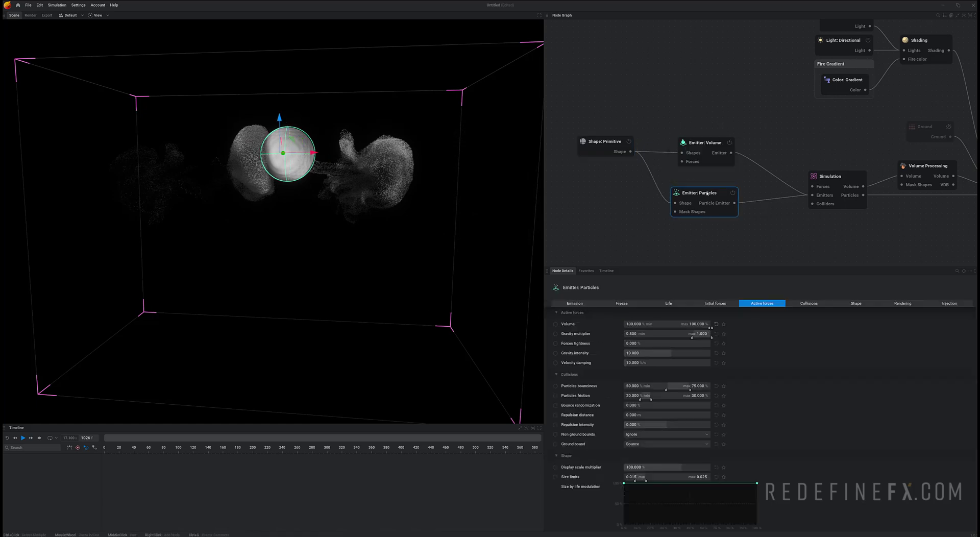
pyautogui.moveTo(707, 194); pyautogui.dragTo(707, 190)
pyautogui.click(663, 303)
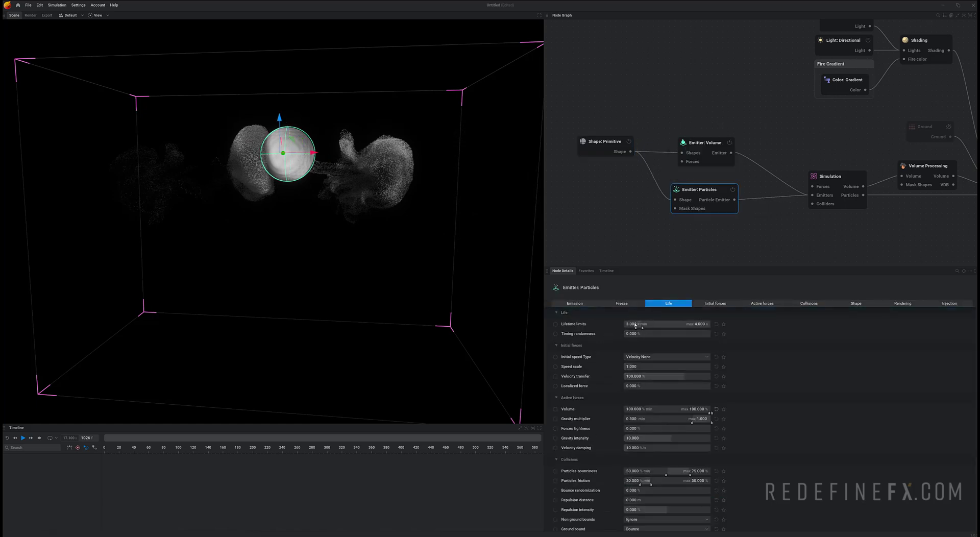
pyautogui.doubleClick(636, 324)
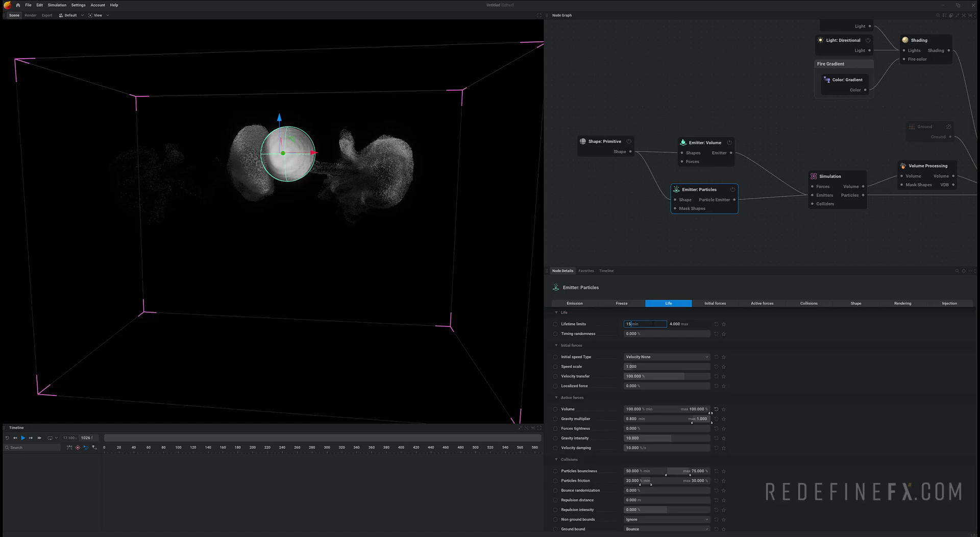
pyautogui.write('15')
pyautogui.press('Tab')
pyautogui.press('Return')
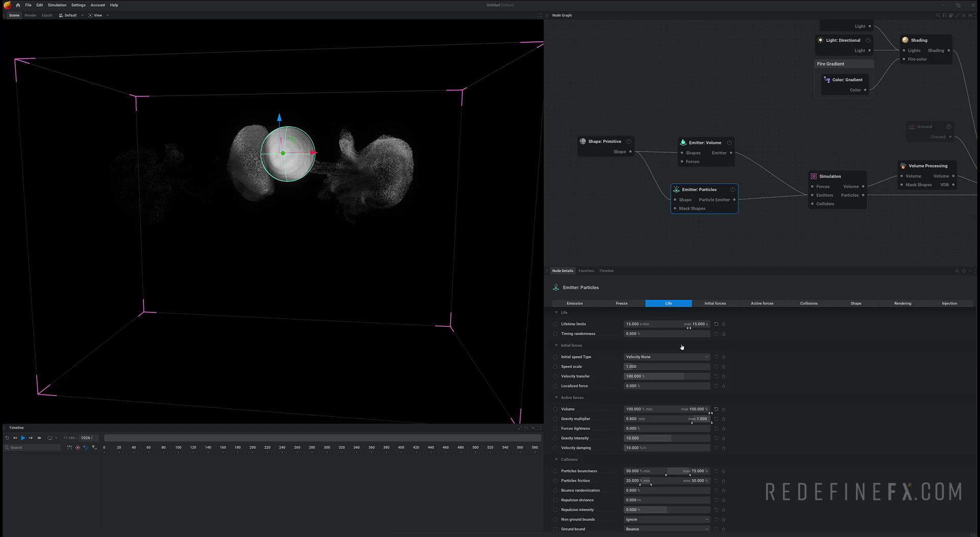
# - Shape the particle emitter's size-by-life curve with an added point so particles shrink smoothly to zero at the end of life
pyautogui.click(838, 304)
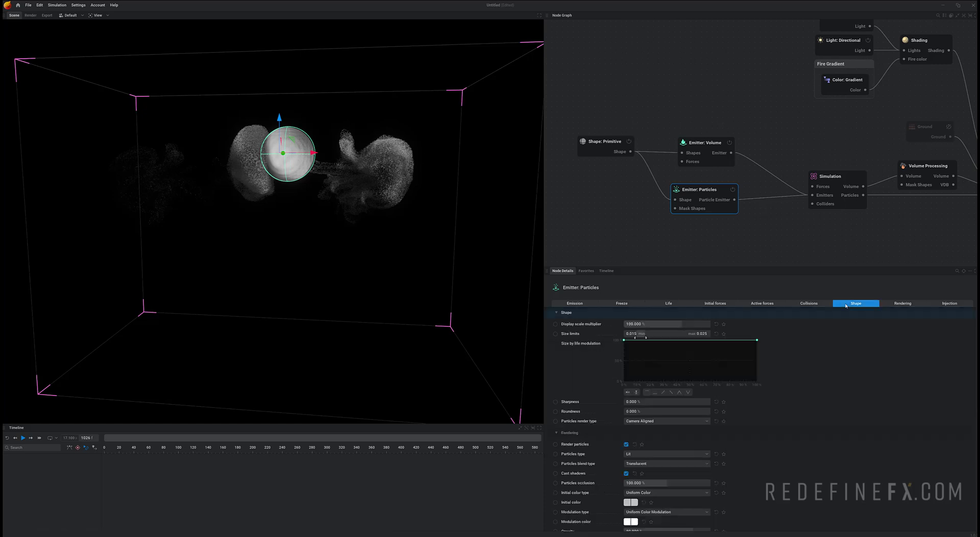
pyautogui.click(716, 341)
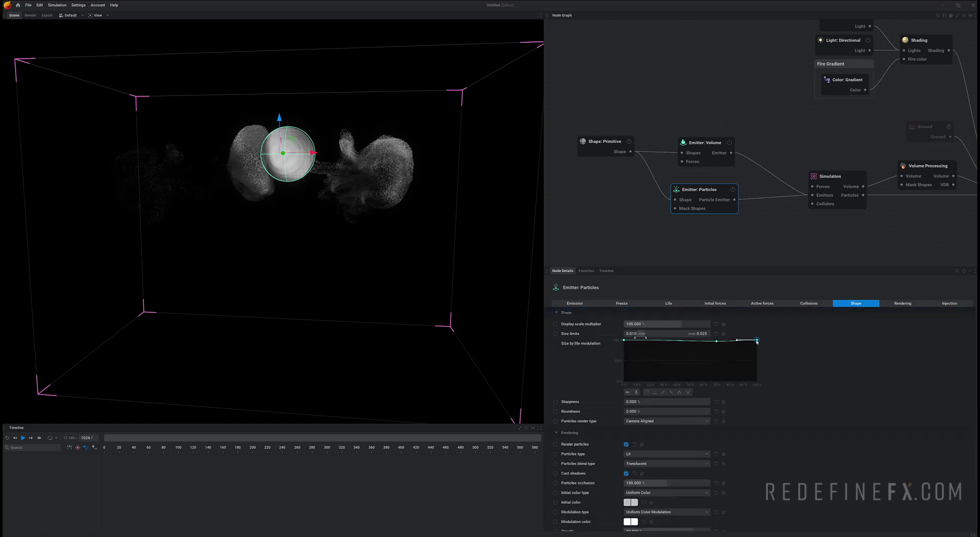
pyautogui.moveTo(757, 340); pyautogui.dragTo(755, 381)
pyautogui.moveTo(716, 340); pyautogui.dragTo(722, 352)
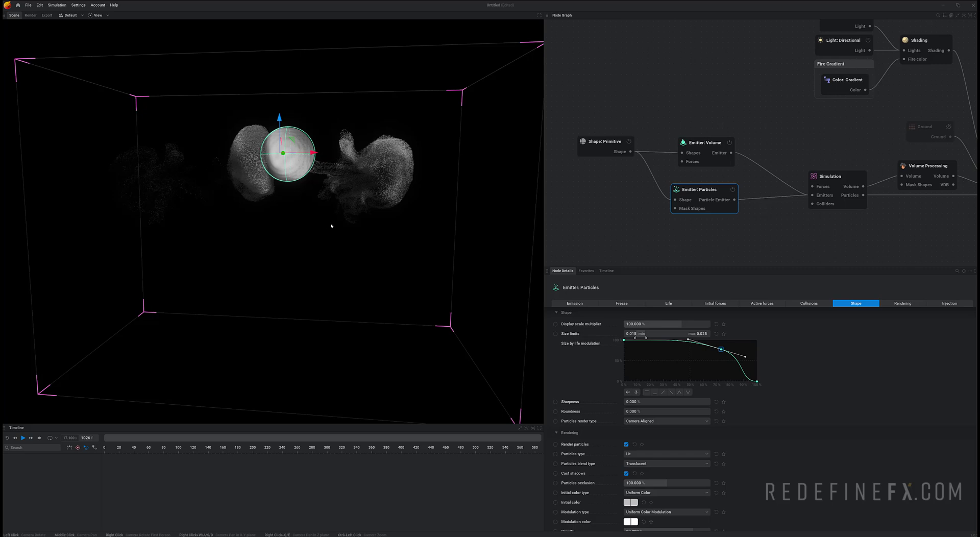
# - Play the simulation and hide the volume emitter's visible sphere
pyautogui.press('space')
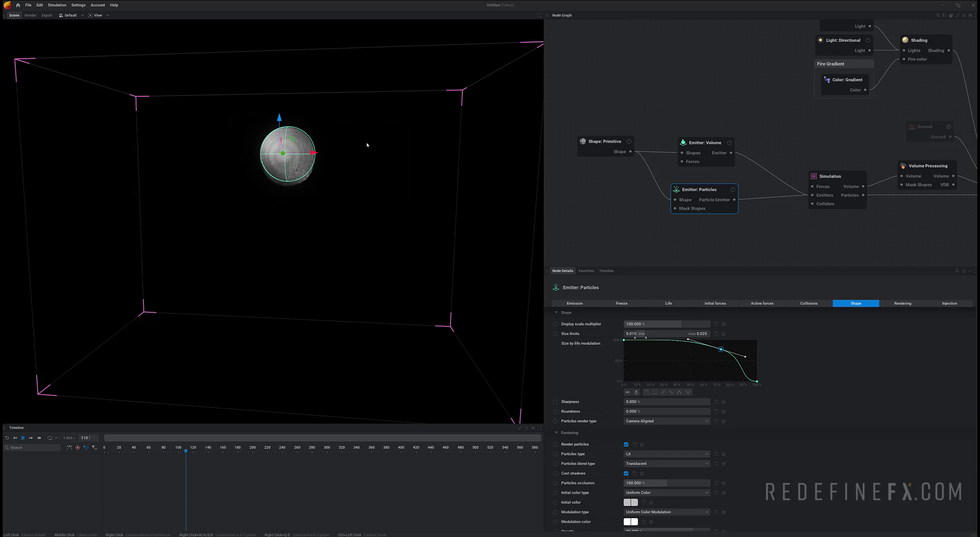
pyautogui.click(707, 145)
pyautogui.click(832, 303)
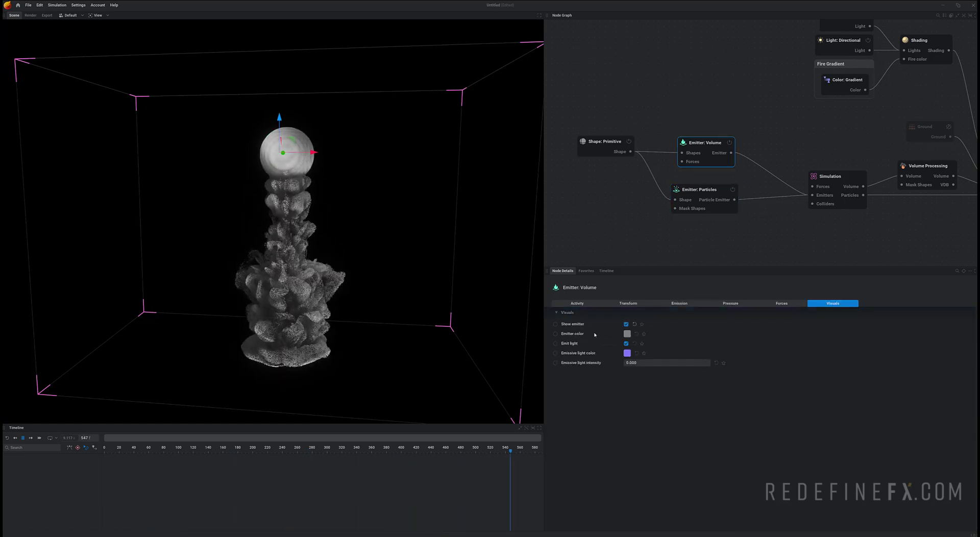
pyautogui.click(625, 324)
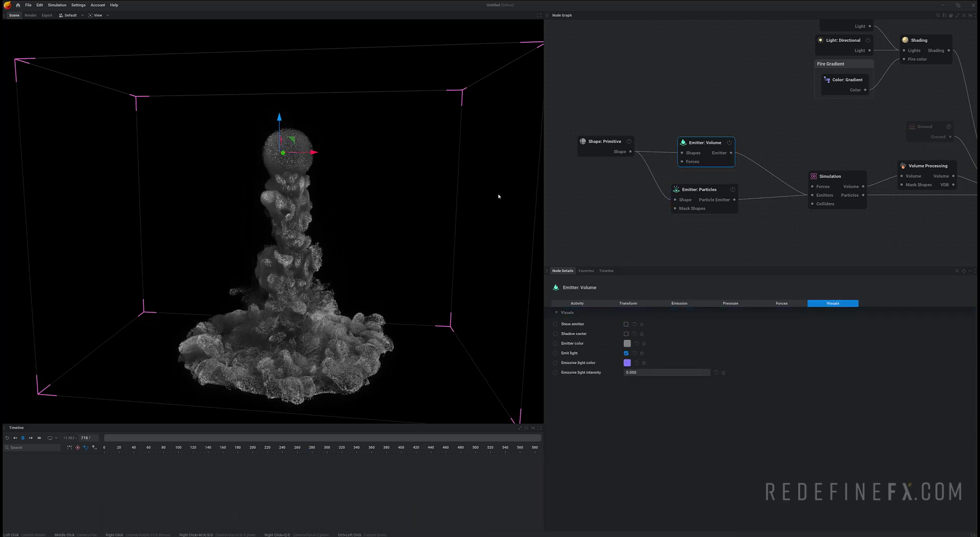
# - Inspect the particle plume from several angles while moving the primitive sphere from side to side during playback, and pause the simulation
pyautogui.moveTo(499, 195); pyautogui.dragTo(488, 230)
pyautogui.scroll(3, 357, 306)
pyautogui.moveTo(358, 332); pyautogui.dragTo(332, 319, button='middle')
pyautogui.scroll(-2, 343, 195)
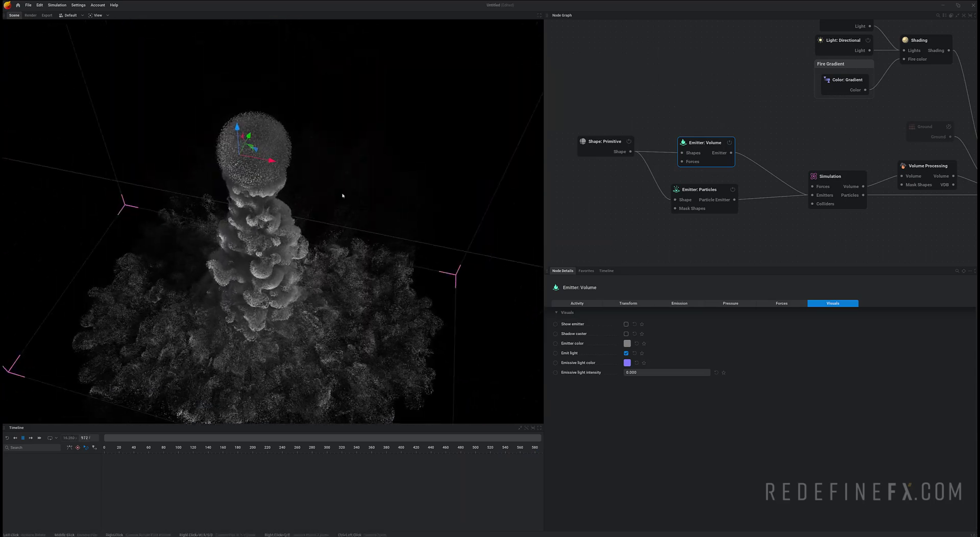
pyautogui.click(597, 147)
pyautogui.moveTo(237, 232); pyautogui.dragTo(283, 207, button='middle')
pyautogui.moveTo(283, 207); pyautogui.dragTo(291, 164)
pyautogui.moveTo(361, 81)
pyautogui.mouseDown()
pyautogui.moveTo(327, 81)
pyautogui.moveTo(351, 80)
pyautogui.mouseUp()
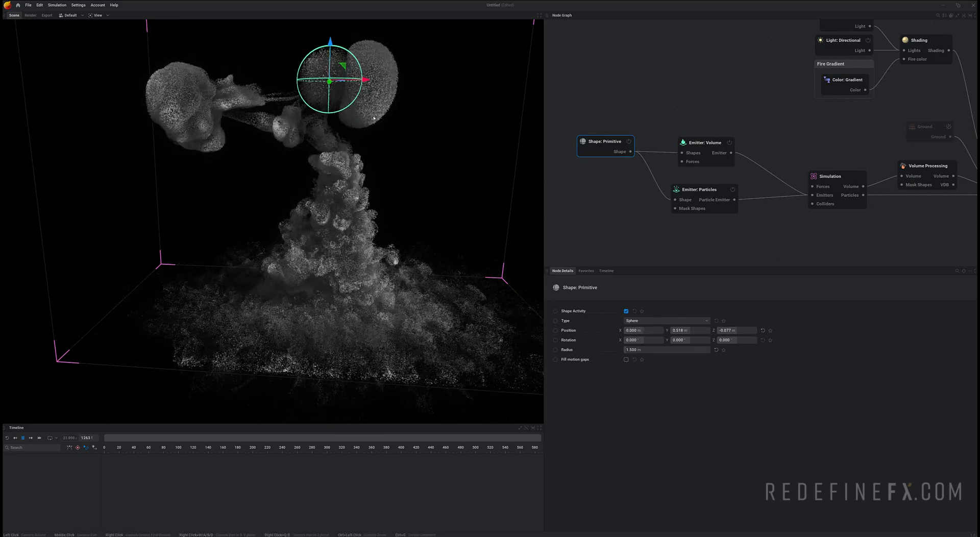
pyautogui.scroll(-2, 238, 276)
pyautogui.moveTo(239, 277); pyautogui.dragTo(196, 332, button='middle')
pyautogui.moveTo(300, 180); pyautogui.dragTo(408, 188)
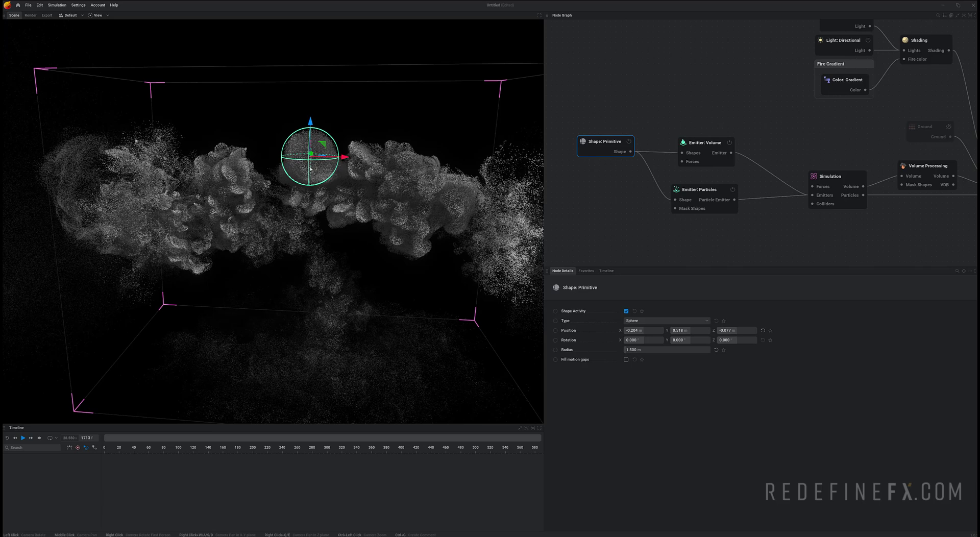
# - Set the particle emitter's initial color to pure white in its rendering settings
pyautogui.click(699, 190)
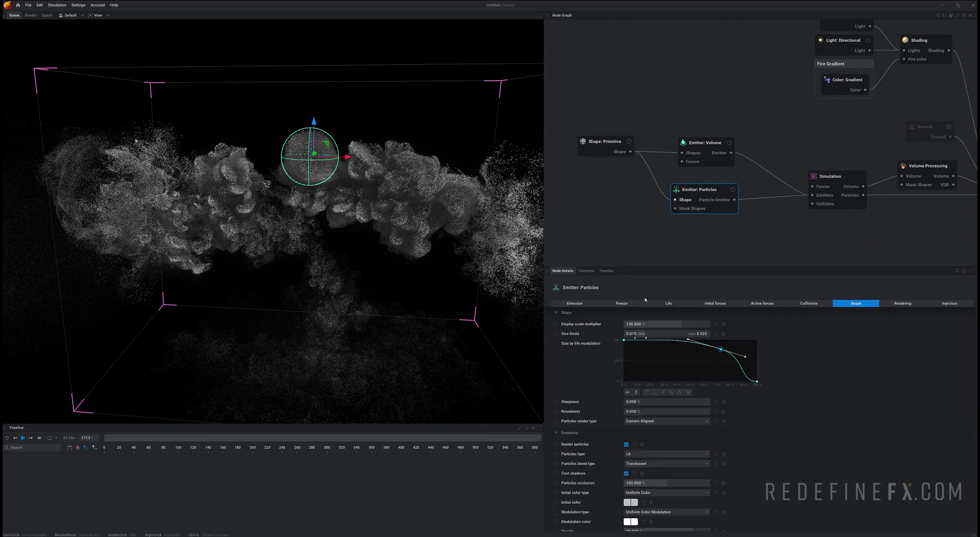
pyautogui.click(895, 304)
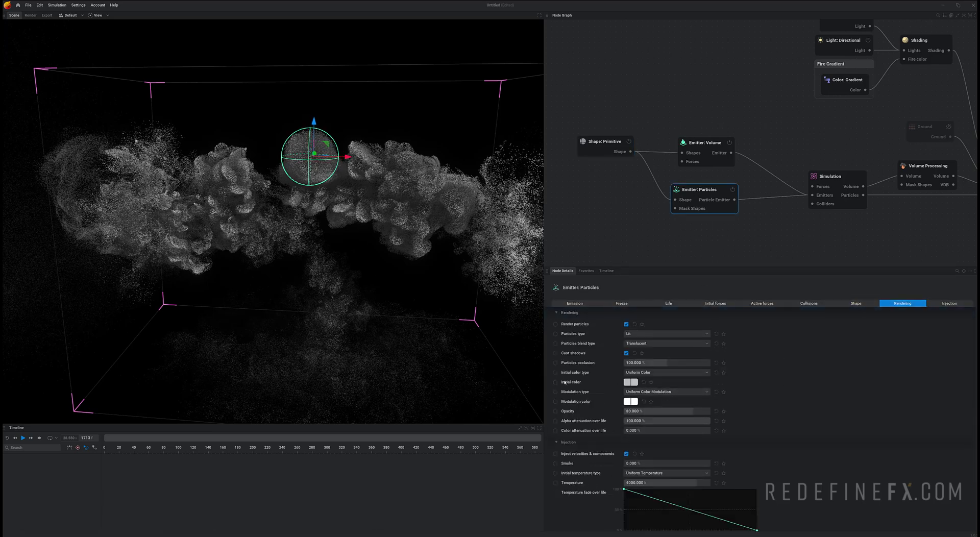
pyautogui.click(628, 381)
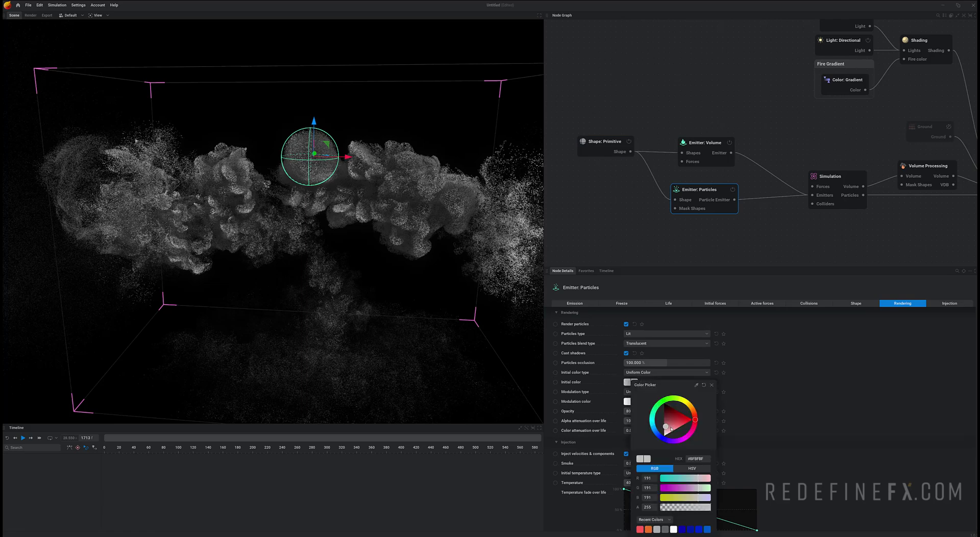
pyautogui.moveTo(671, 428); pyautogui.dragTo(663, 438)
pyautogui.click(711, 385)
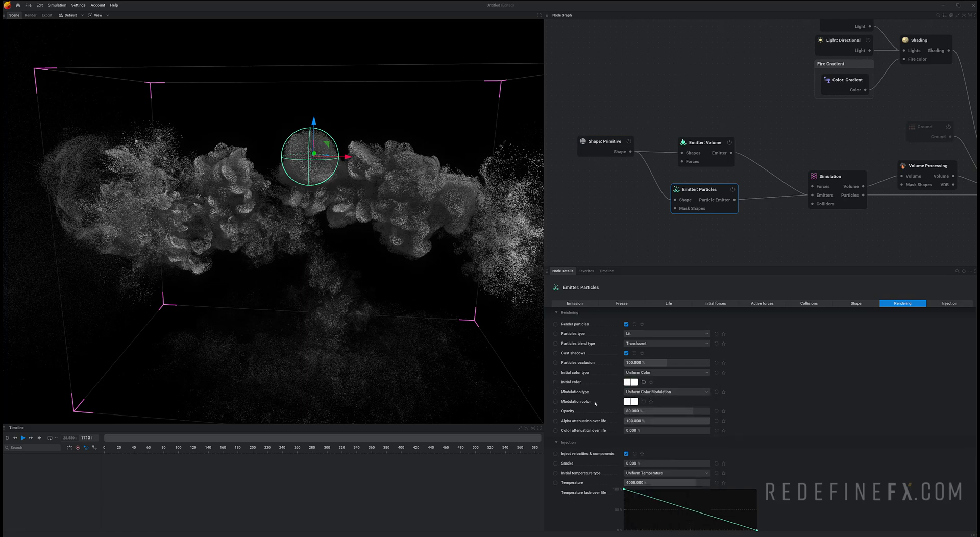
# - Set the particle emitter's modulation type to Modulation Over Speed and expose its modulation color as a node input
pyautogui.click(638, 392)
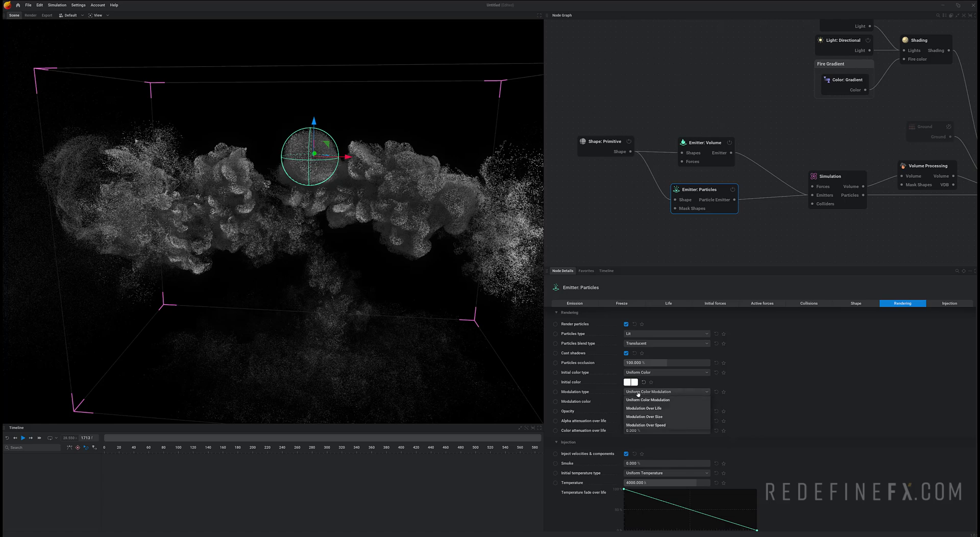
pyautogui.click(655, 426)
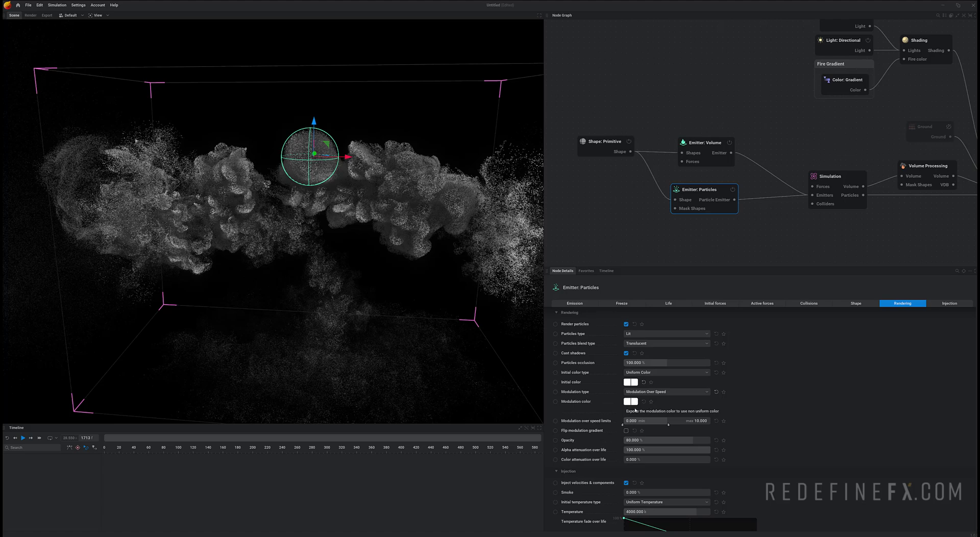
pyautogui.click(555, 401)
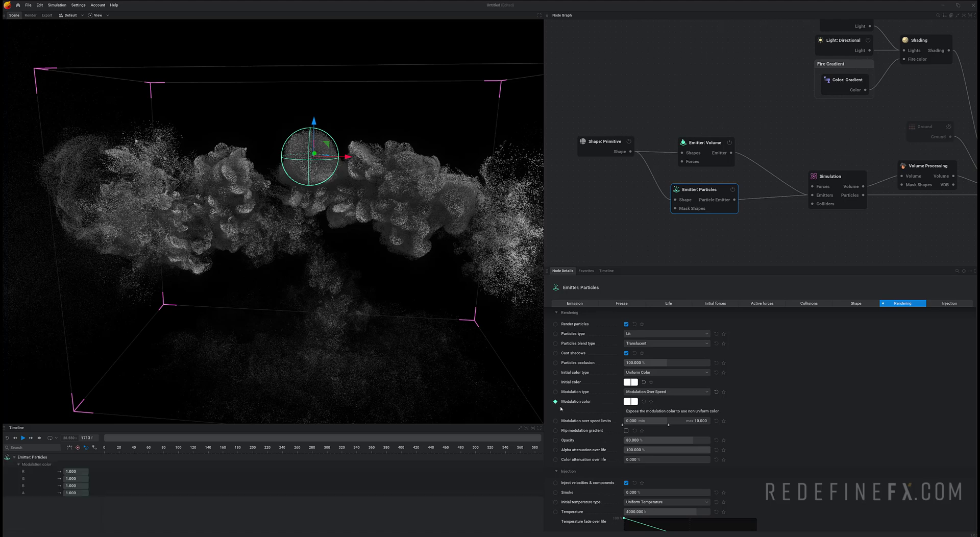
pyautogui.click(556, 402)
pyautogui.click(547, 391)
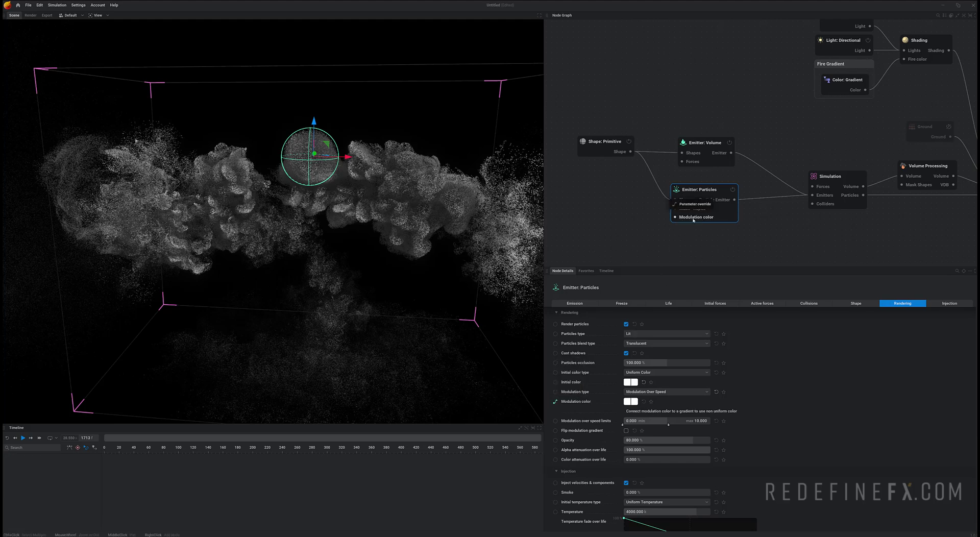
# - Create a Color: Gradient node connected to the particle emitter's modulation color input
pyautogui.moveTo(702, 193); pyautogui.dragTo(702, 195)
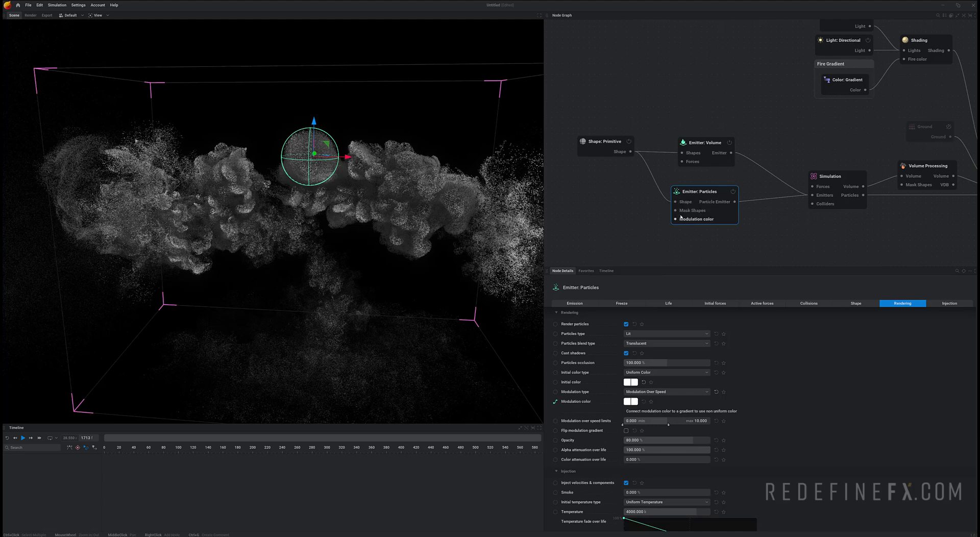
pyautogui.moveTo(675, 219); pyautogui.dragTo(583, 240)
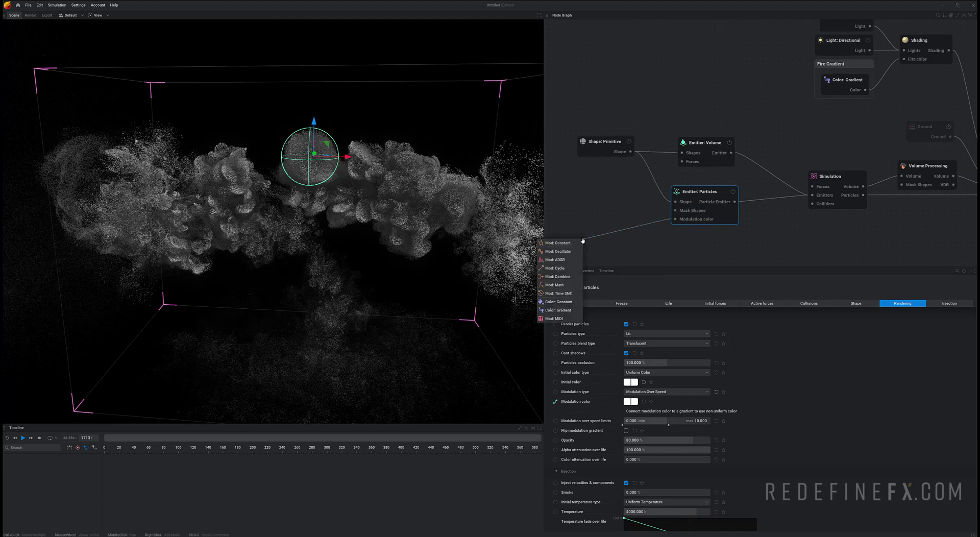
pyautogui.click(558, 310)
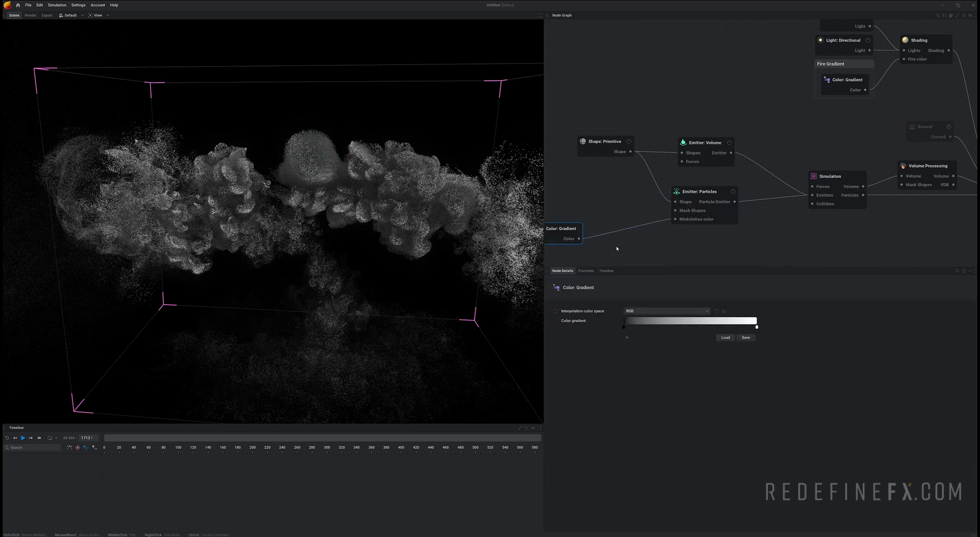
# - Color the gradient from dark blue at the start to light blue at the end, adding a medium blue stop near the middle
pyautogui.click(757, 327)
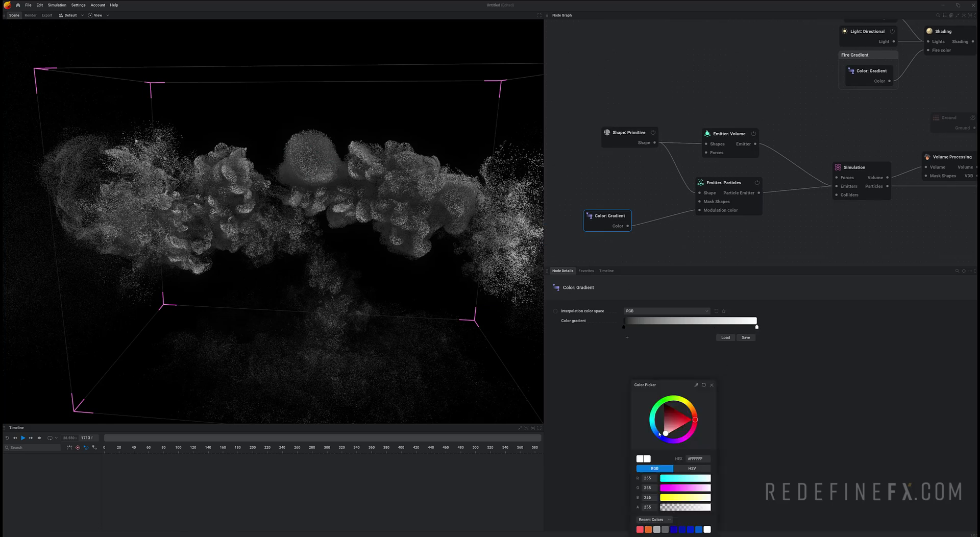
pyautogui.moveTo(659, 434); pyautogui.dragTo(658, 429)
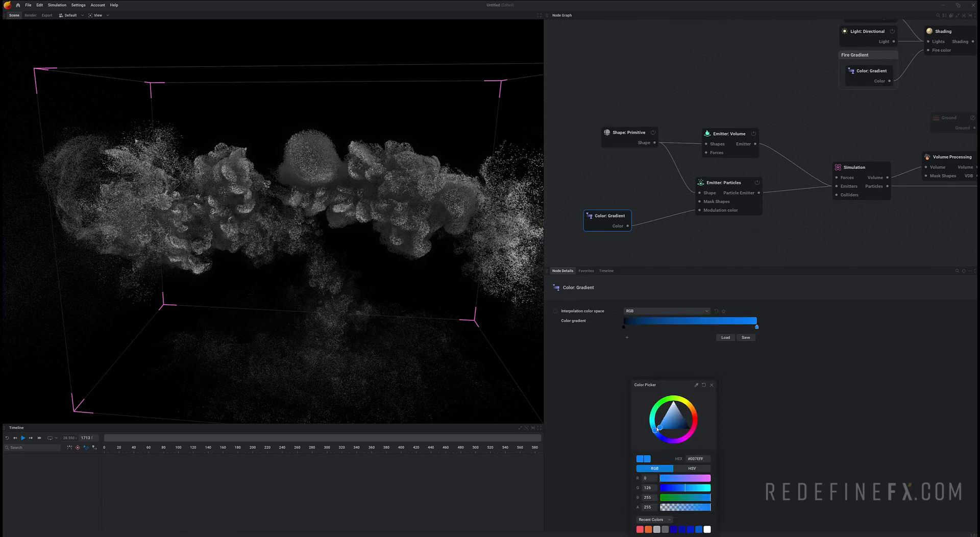
pyautogui.click(629, 341)
pyautogui.click(624, 328)
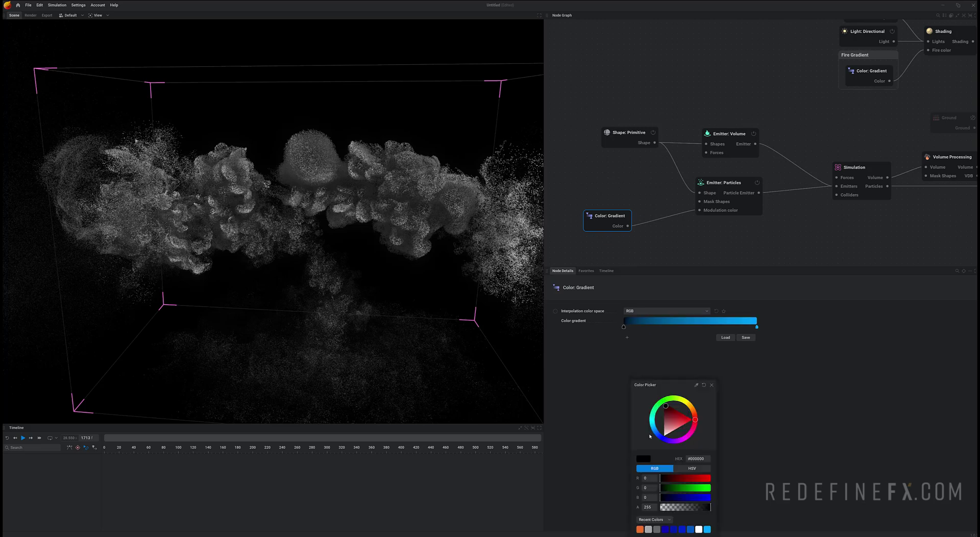
pyautogui.moveTo(655, 431)
pyautogui.mouseDown()
pyautogui.moveTo(677, 426)
pyautogui.moveTo(659, 435)
pyautogui.mouseUp()
pyautogui.click(699, 333)
pyautogui.click(686, 324)
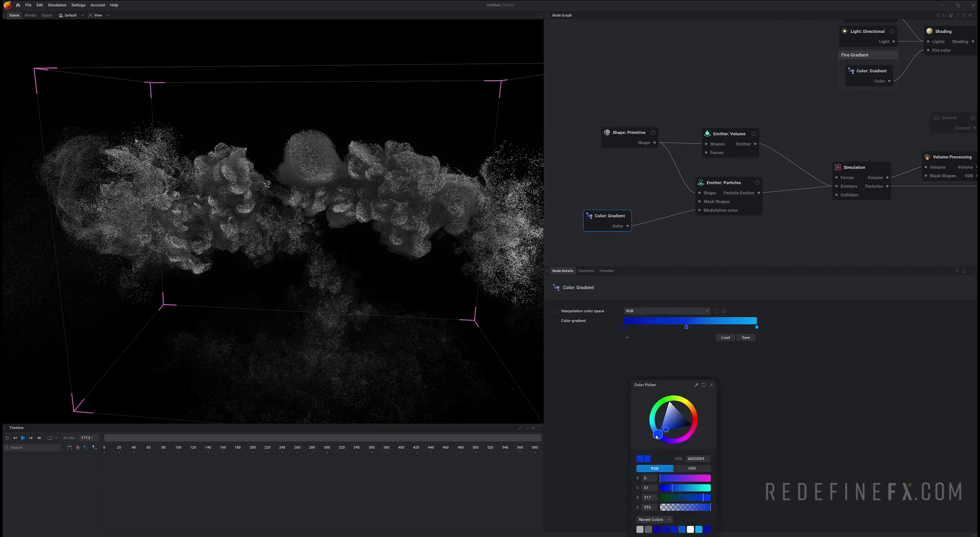
# - Restart and play the simulation, move the emitter sphere sideways, and inspect how the speed-based blue gradient colors the plume
pyautogui.press('r')
pyautogui.press('space')
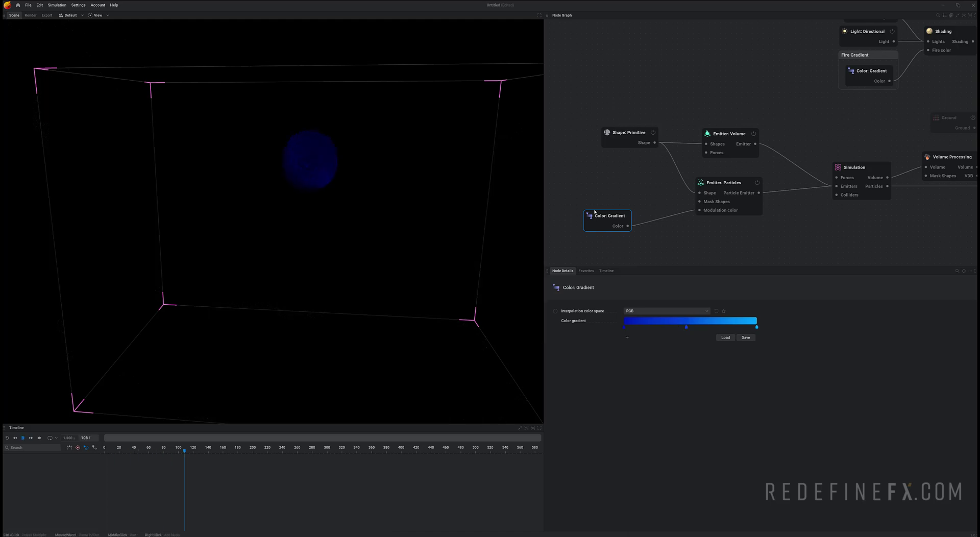
pyautogui.click(722, 180)
pyautogui.moveTo(339, 157); pyautogui.dragTo(364, 159)
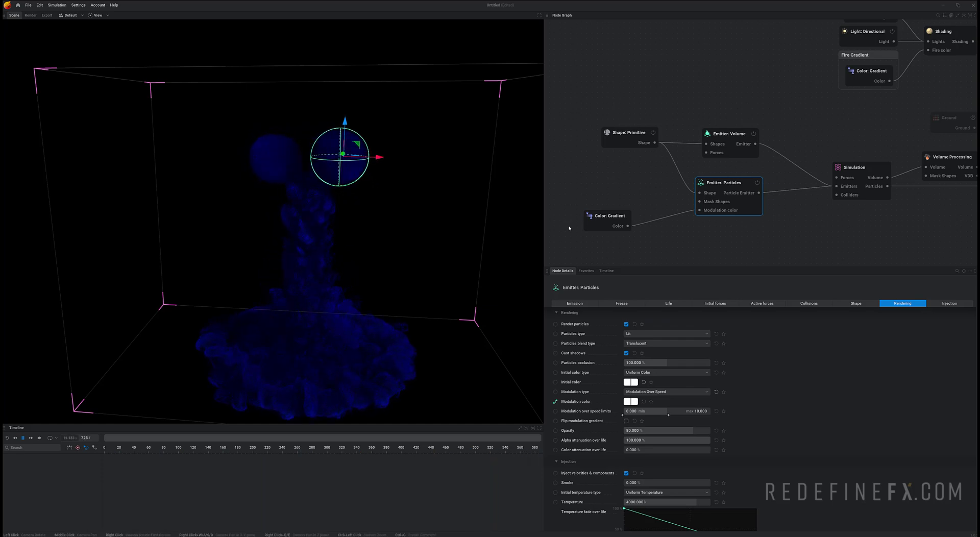
pyautogui.click(609, 216)
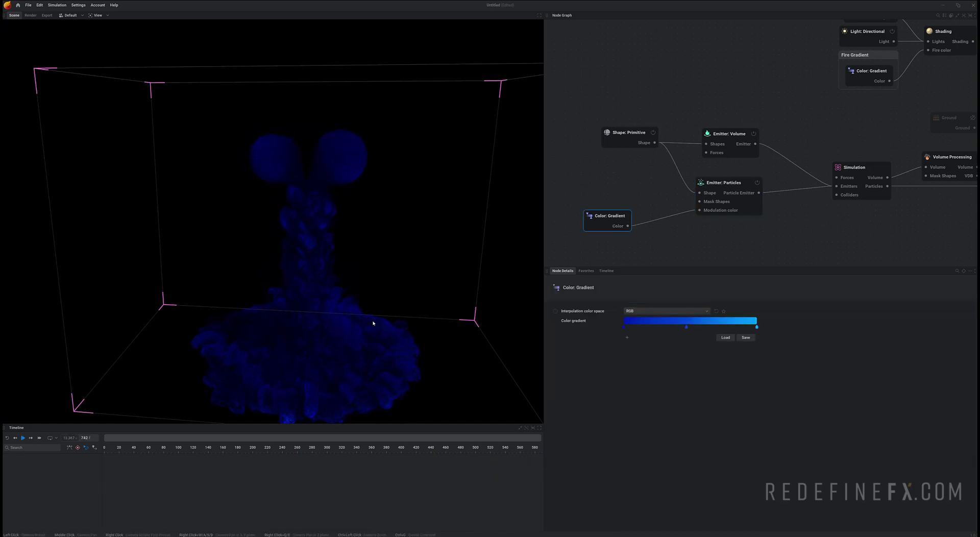
pyautogui.moveTo(372, 321); pyautogui.dragTo(358, 237)
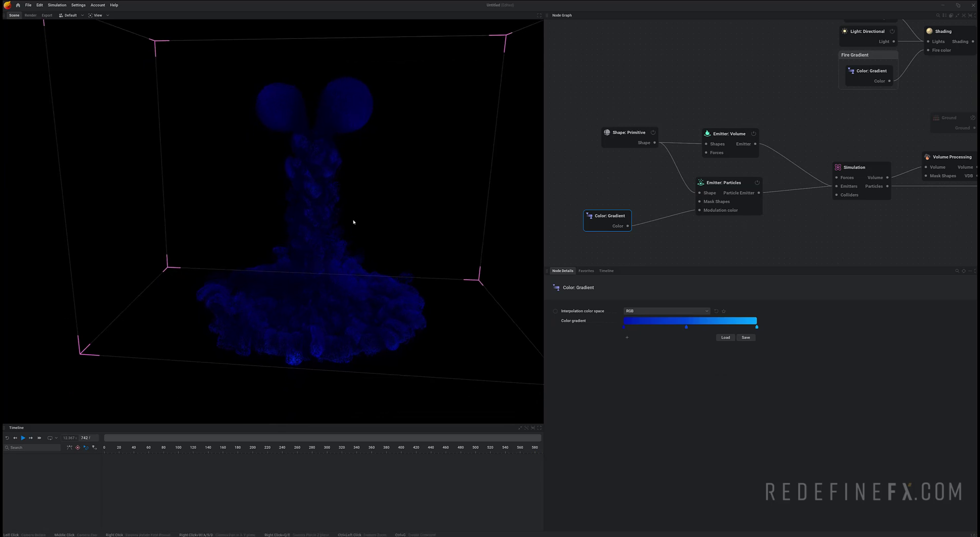
# - Flip the particle emitter's modulation gradient and set the maximum modulation-over-speed limit to about 4.25
pyautogui.click(715, 187)
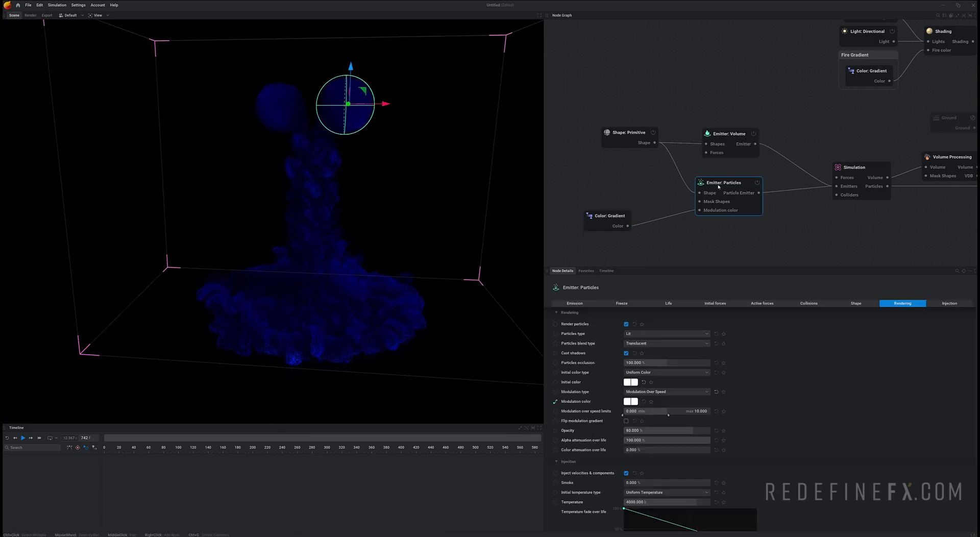
pyautogui.click(626, 421)
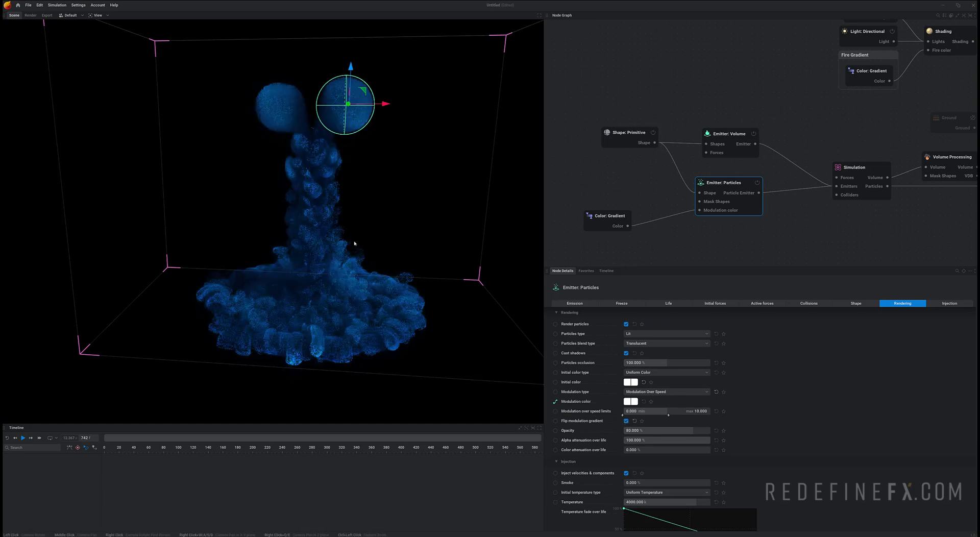
pyautogui.click(604, 223)
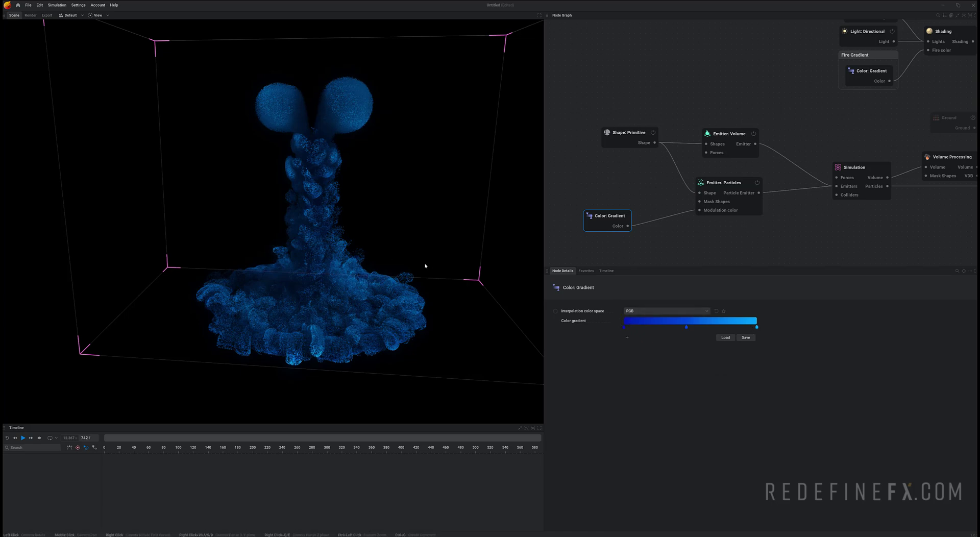
pyautogui.click(712, 207)
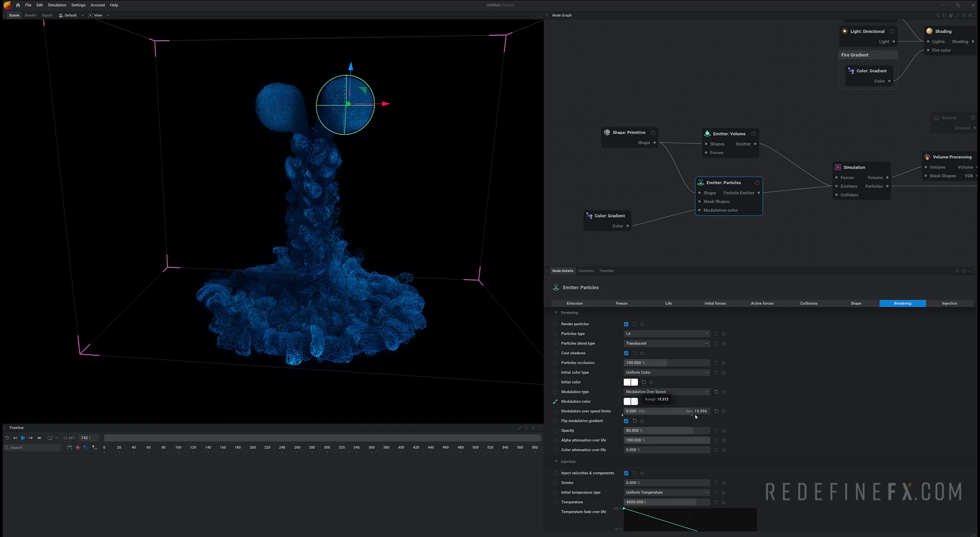
pyautogui.moveTo(668, 415); pyautogui.dragTo(671, 417)
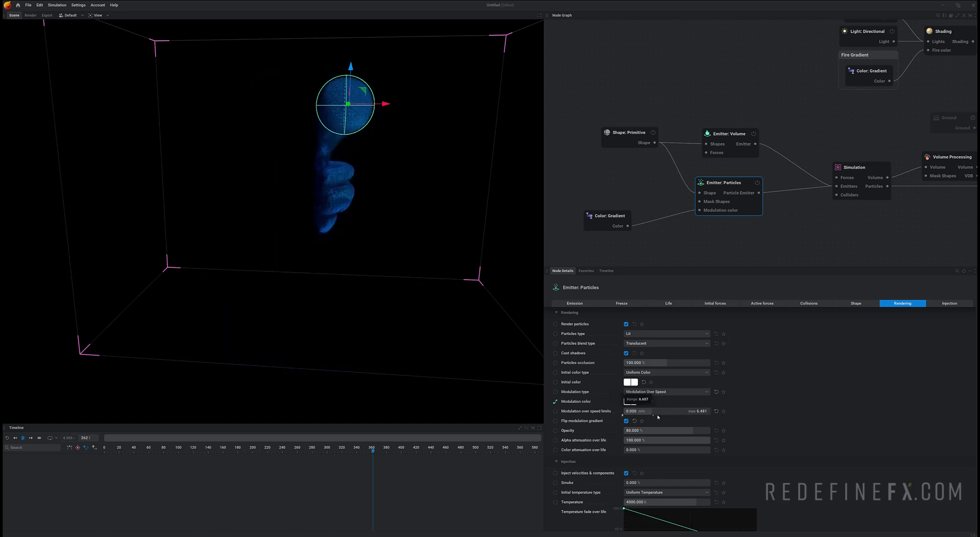
pyautogui.moveTo(672, 417); pyautogui.dragTo(643, 433)
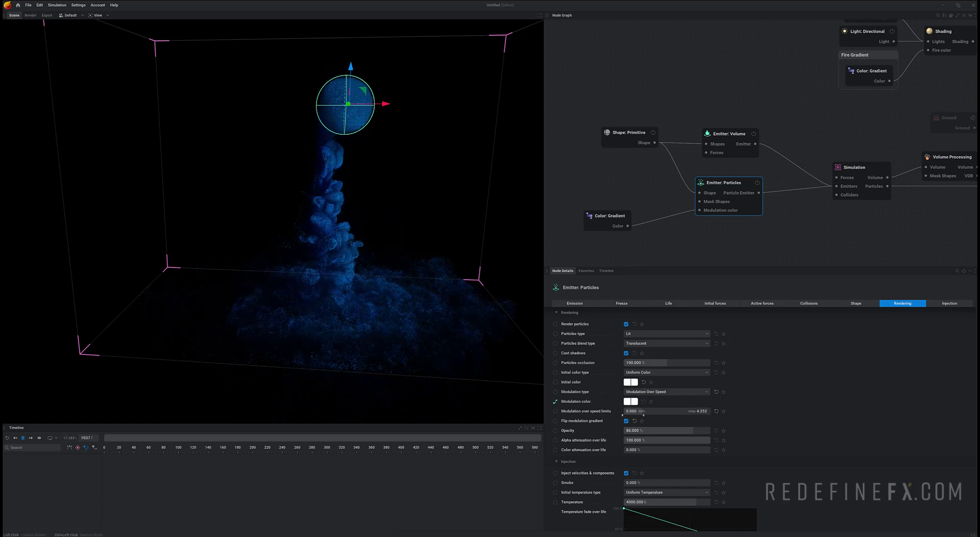
# - Set the directional light's intensity to about 22.3 and its elevation to about 39.6°
pyautogui.moveTo(400, 196); pyautogui.dragTo(400, 219)
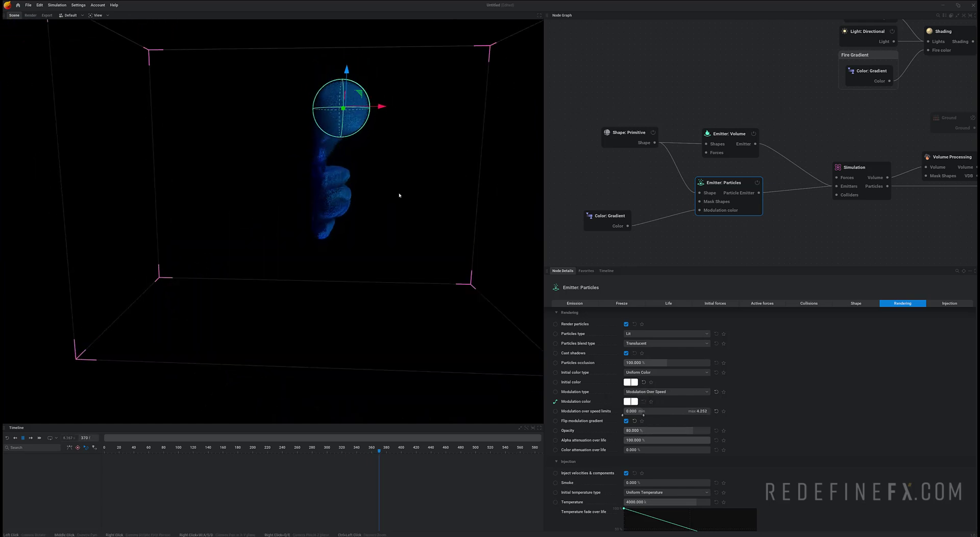
pyautogui.moveTo(399, 195); pyautogui.dragTo(421, 199)
pyautogui.moveTo(734, 105); pyautogui.dragTo(592, 167, button='middle')
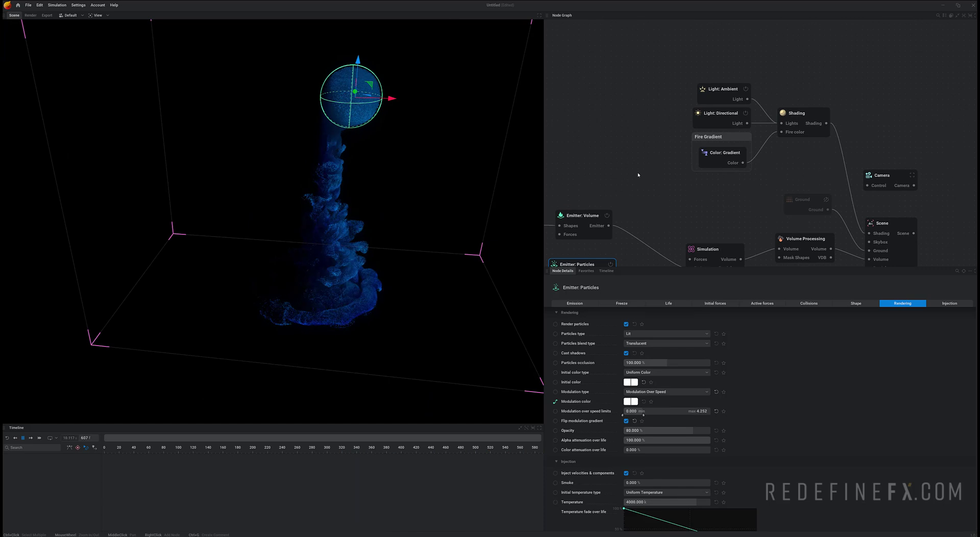
pyautogui.click(717, 115)
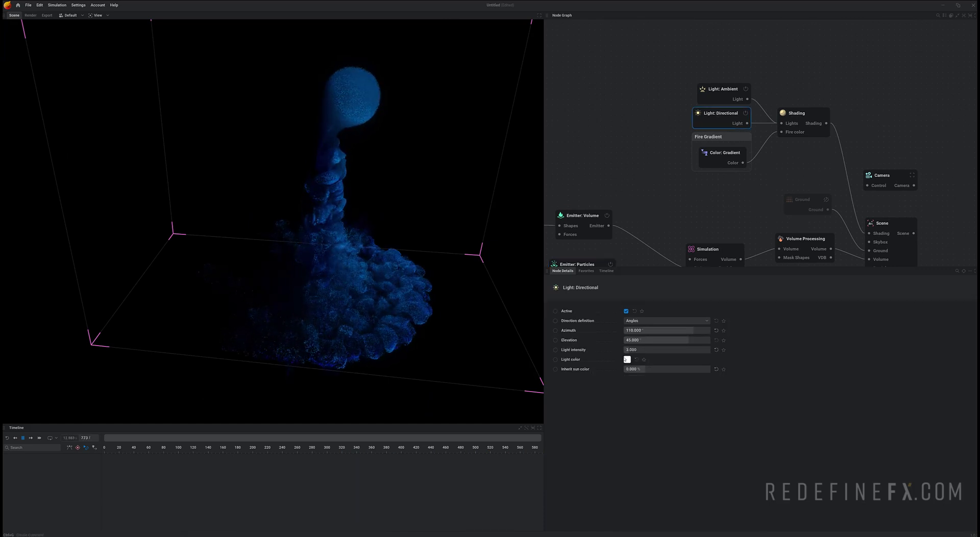
pyautogui.moveTo(630, 350); pyautogui.dragTo(663, 350)
pyautogui.moveTo(444, 301); pyautogui.dragTo(467, 280)
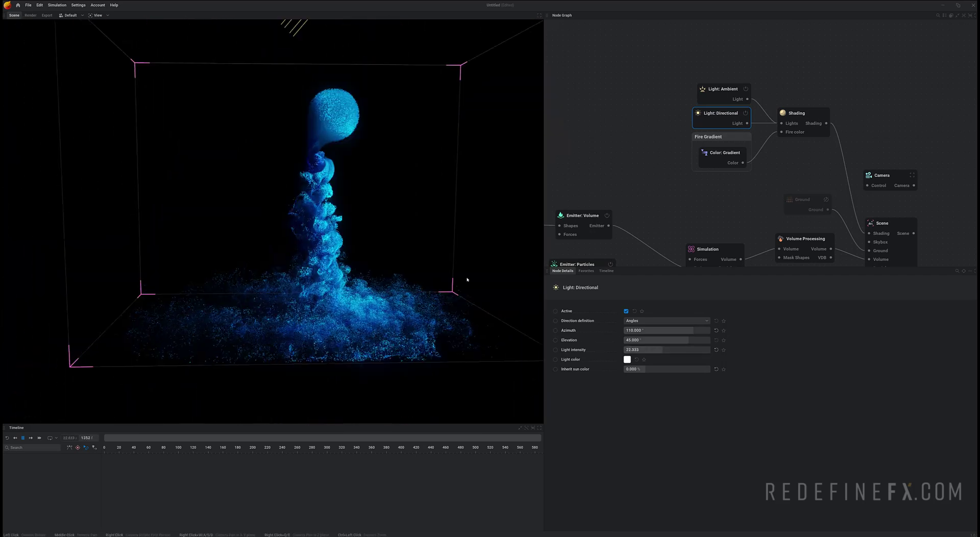
pyautogui.moveTo(635, 332)
pyautogui.mouseDown()
pyautogui.moveTo(669, 340)
pyautogui.moveTo(630, 340)
pyautogui.mouseUp()
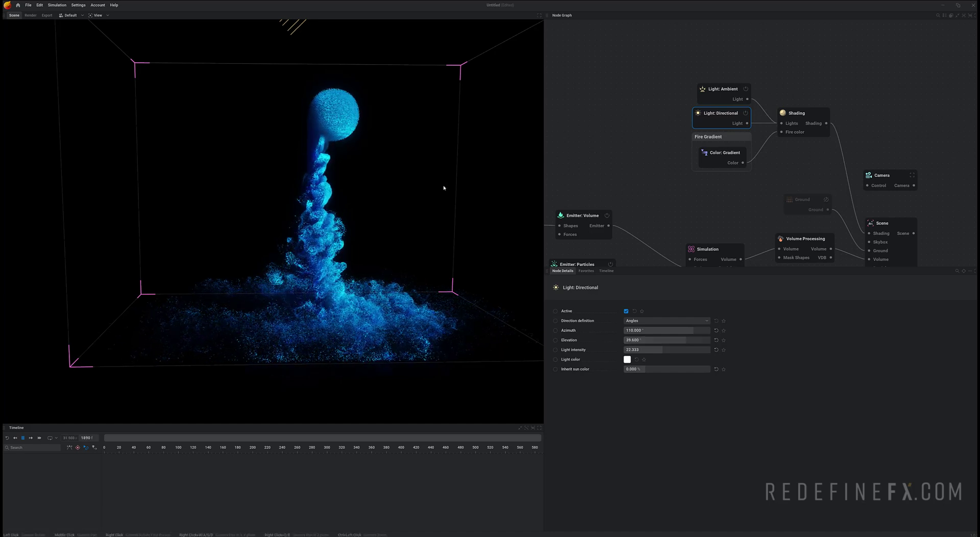
# - Raise the ambient light's intensity to about 4.9 to brighten the blue particles
pyautogui.click(698, 84)
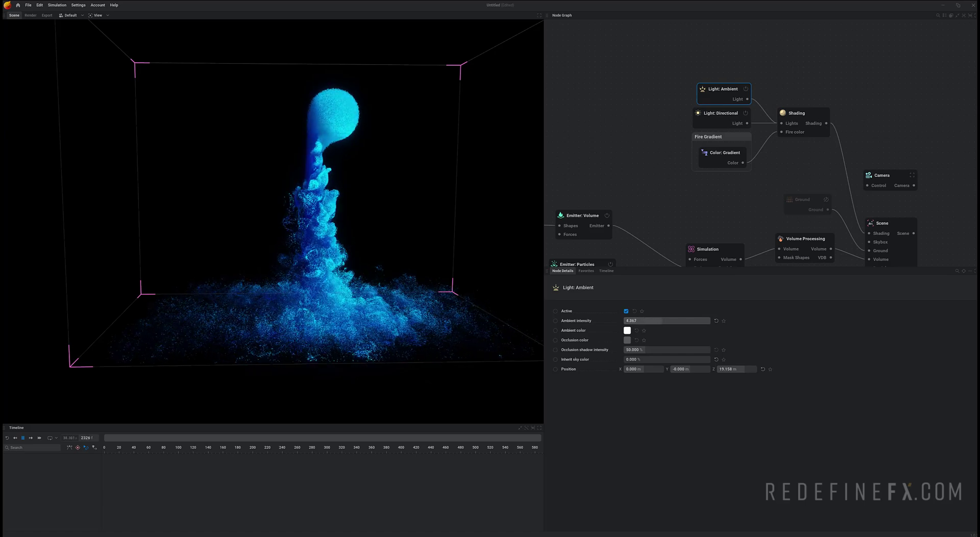
pyautogui.moveTo(326, 230); pyautogui.dragTo(408, 316)
pyautogui.moveTo(306, 286); pyautogui.dragTo(454, 215)
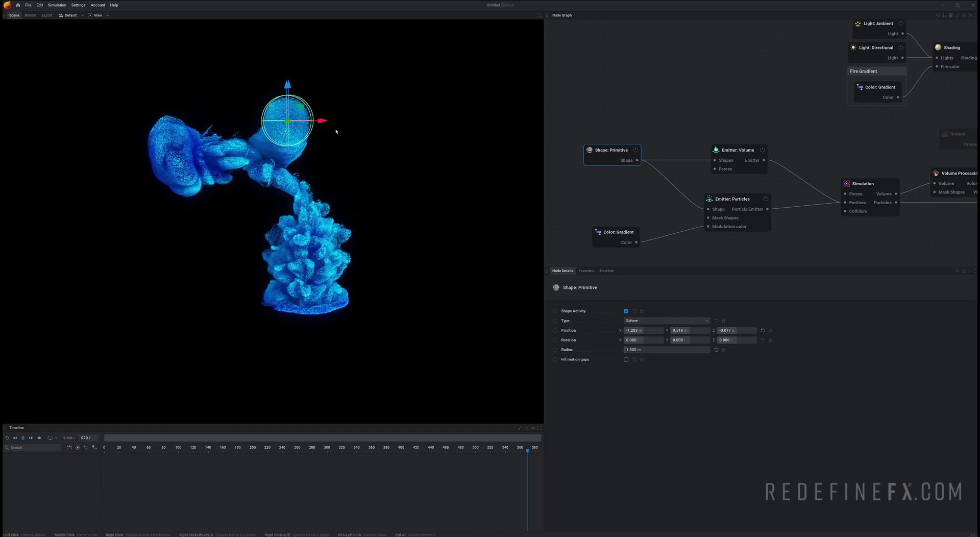
# - Maximize the viewport and move the primitive sphere around during playback while inspecting the blue ink plume from several angles
pyautogui.hotkey('ctrl', 'space')
pyautogui.moveTo(541, 138); pyautogui.dragTo(545, 170)
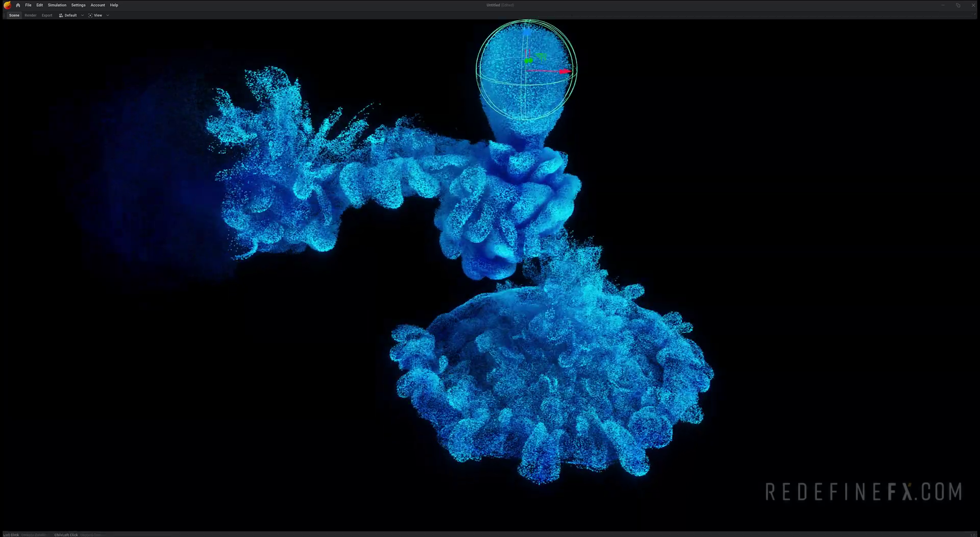
pyautogui.scroll(-2, 545, 170)
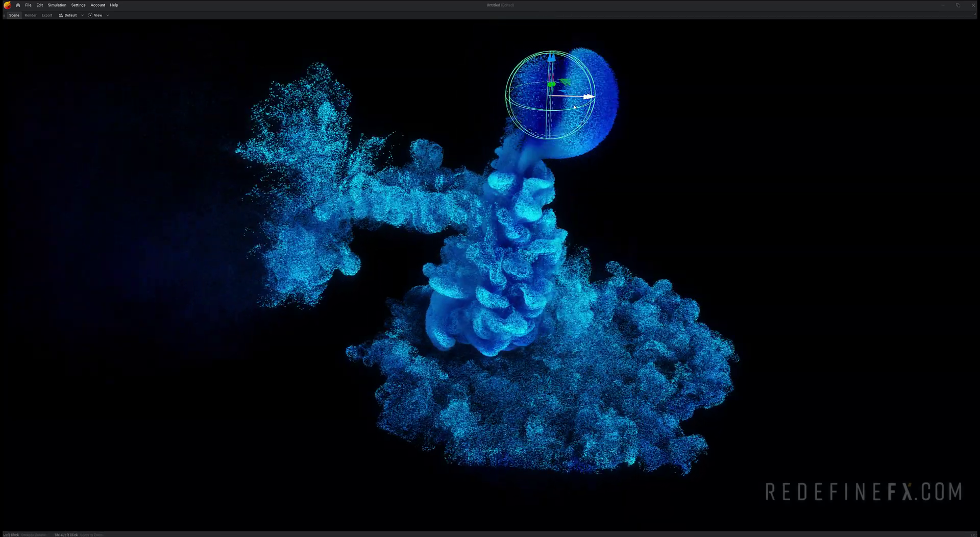
pyautogui.moveTo(562, 109)
pyautogui.mouseDown()
pyautogui.moveTo(572, 108)
pyautogui.moveTo(526, 103)
pyautogui.moveTo(561, 97)
pyautogui.mouseUp()
pyautogui.moveTo(561, 133)
pyautogui.mouseDown()
pyautogui.moveTo(555, 115)
pyautogui.moveTo(562, 124)
pyautogui.mouseUp()
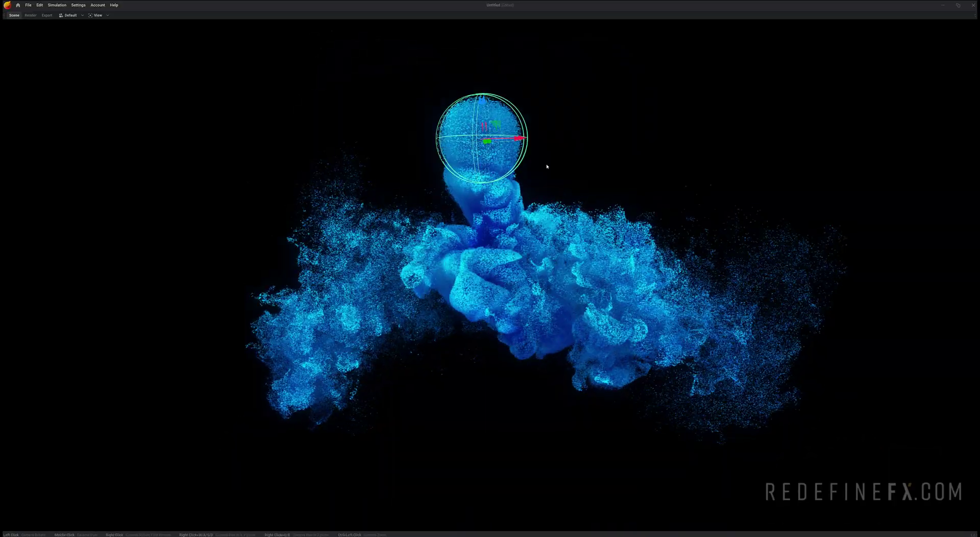
pyautogui.moveTo(545, 167); pyautogui.dragTo(562, 140)
pyautogui.moveTo(503, 107); pyautogui.dragTo(474, 123)
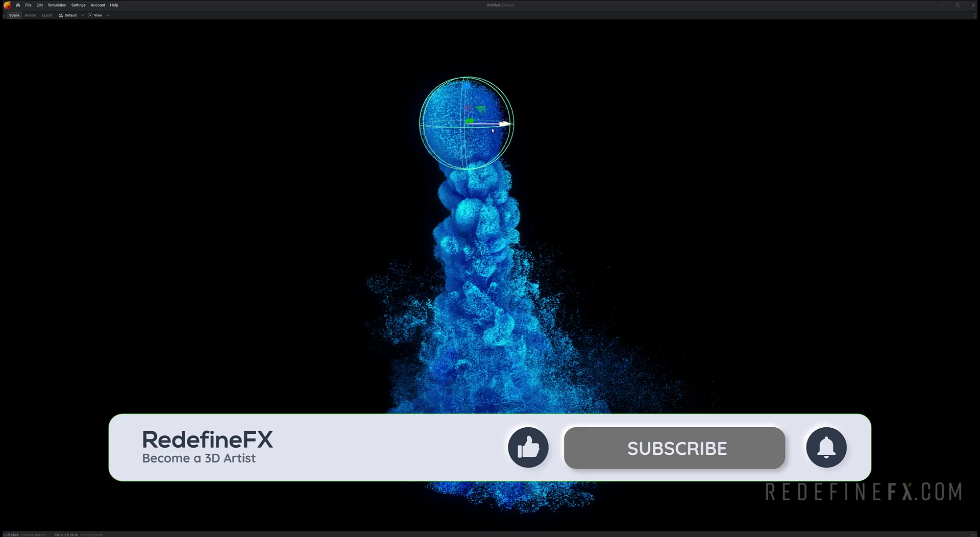
pyautogui.moveTo(492, 129); pyautogui.dragTo(518, 140)
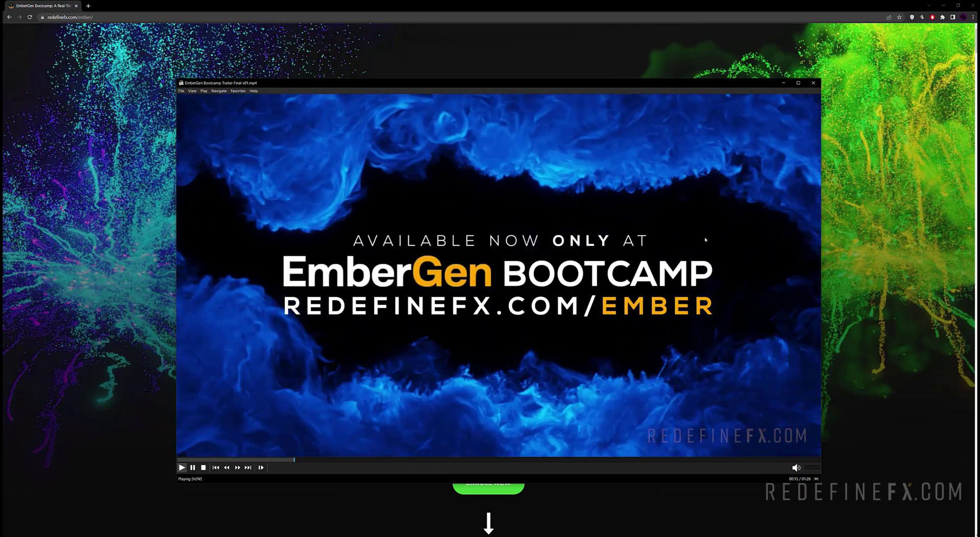
# - Pause and resume the EmberGen Bootcamp trailer in the video player
pyautogui.click(411, 340)
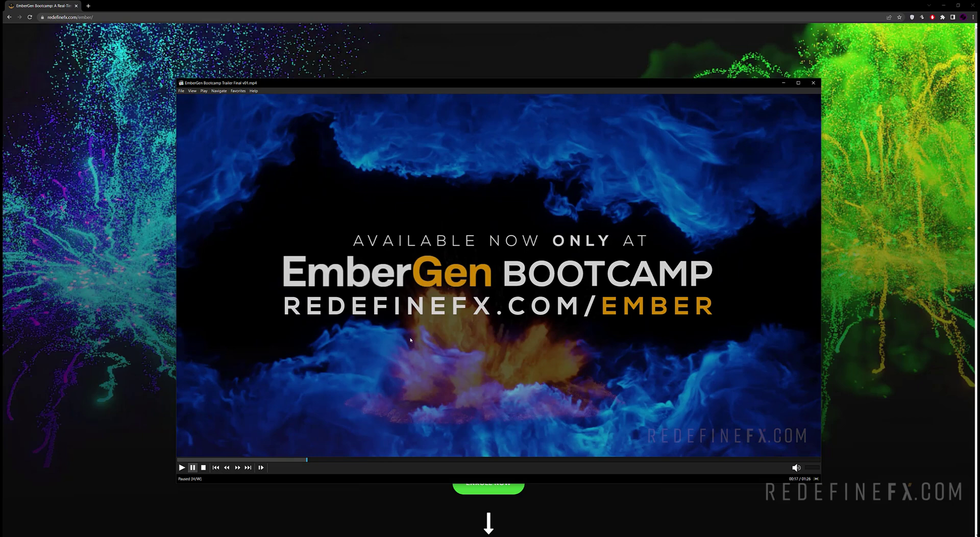
pyautogui.press('space')
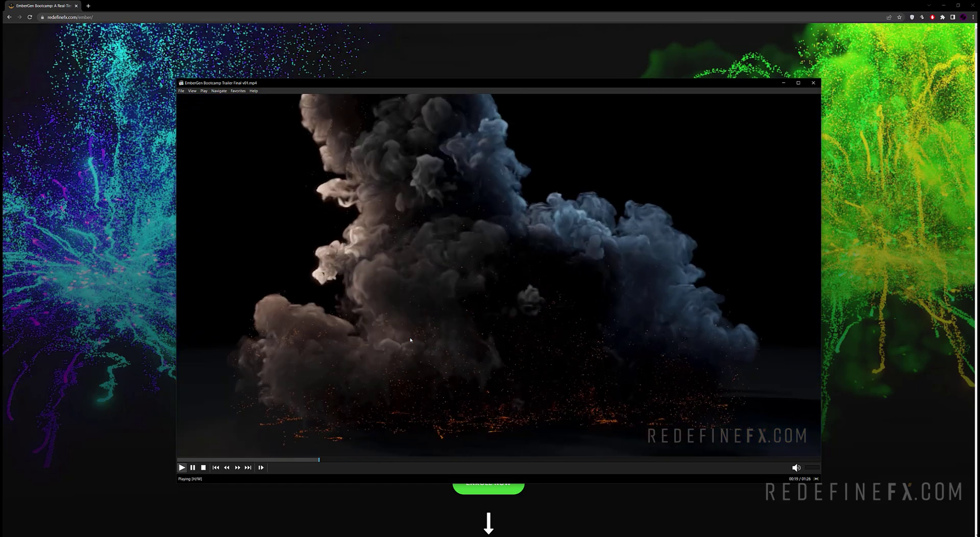